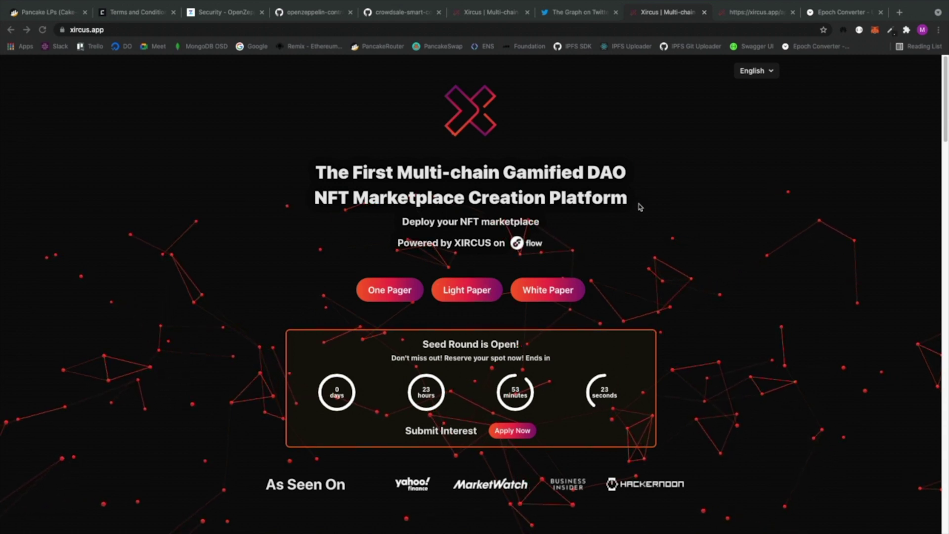
Focus the browser and switch to the xircus.app tab showing Oversight's Manage Meta page
click(713, 152)
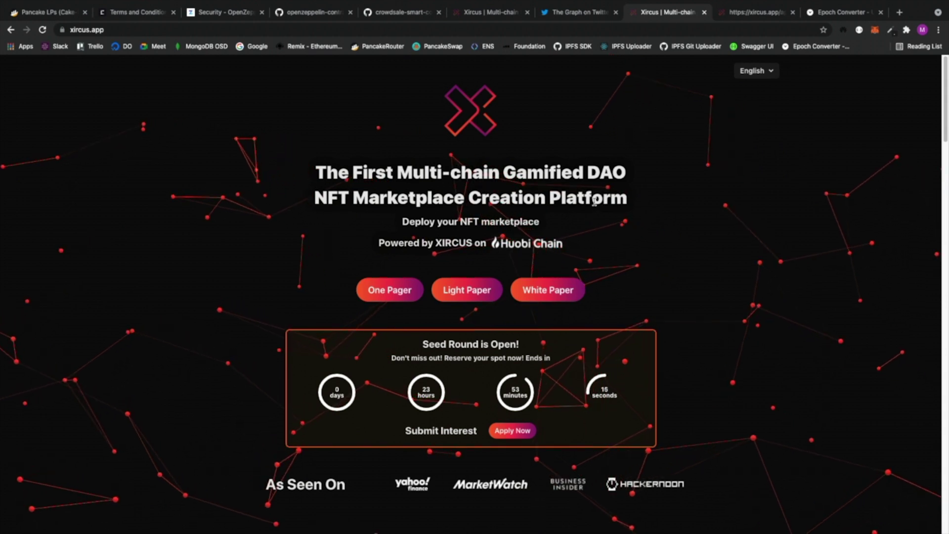
click(763, 5)
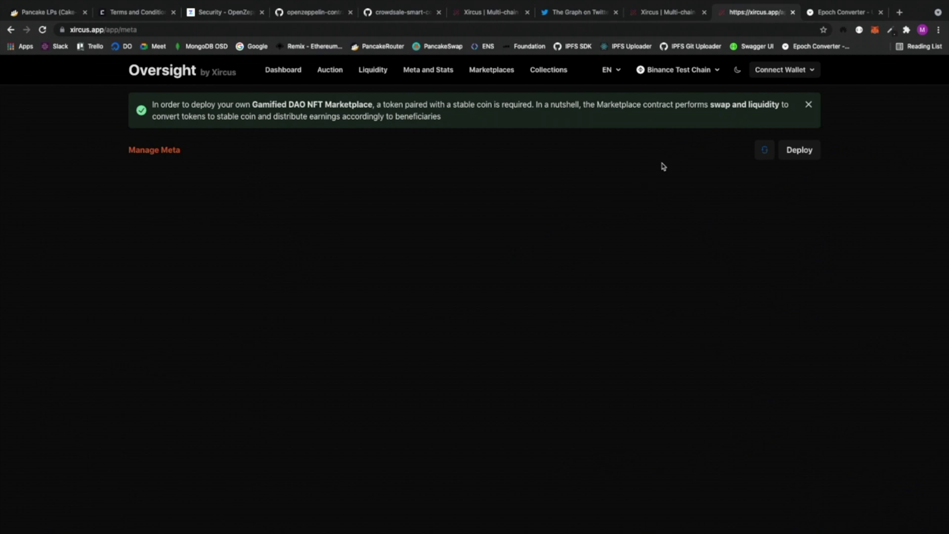
Switch the network to Binance Test Chain and bring up the Connect Wallet options
click(673, 73)
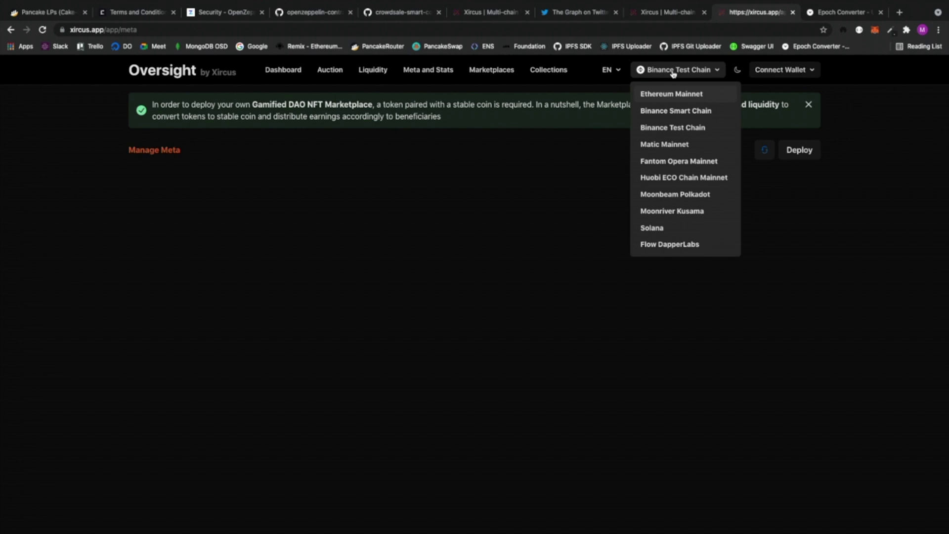
click(672, 130)
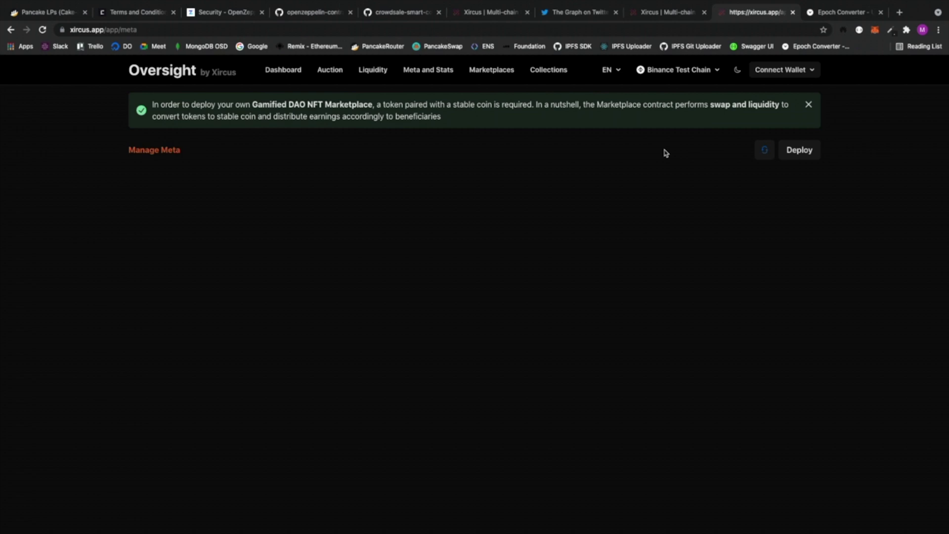
click(779, 75)
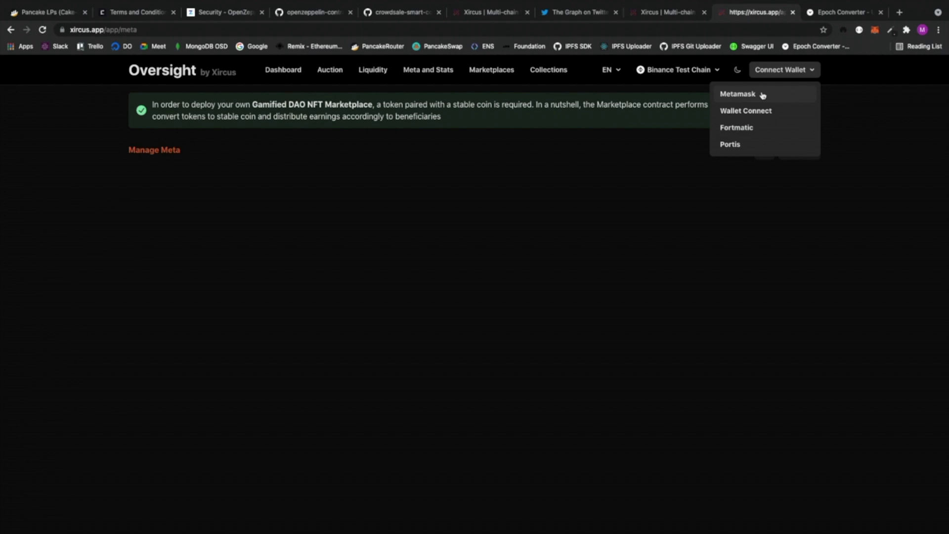
Connect MetaMask, dismiss the Create Meta form, and go to the Marketplaces list
click(763, 96)
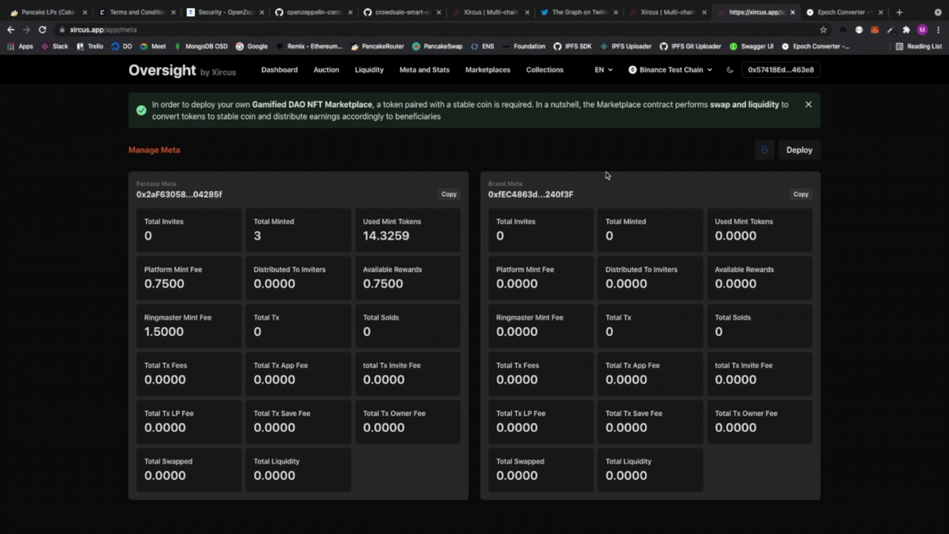
click(791, 152)
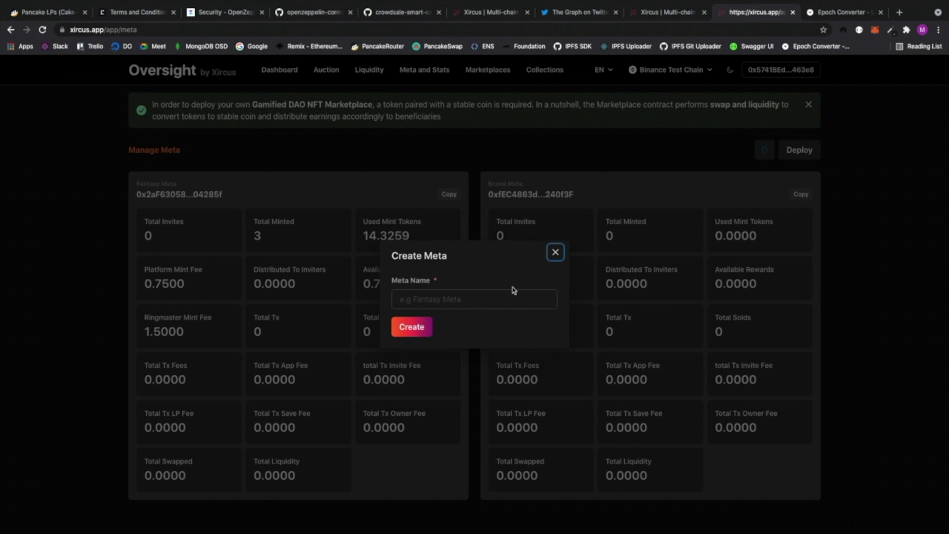
click(556, 252)
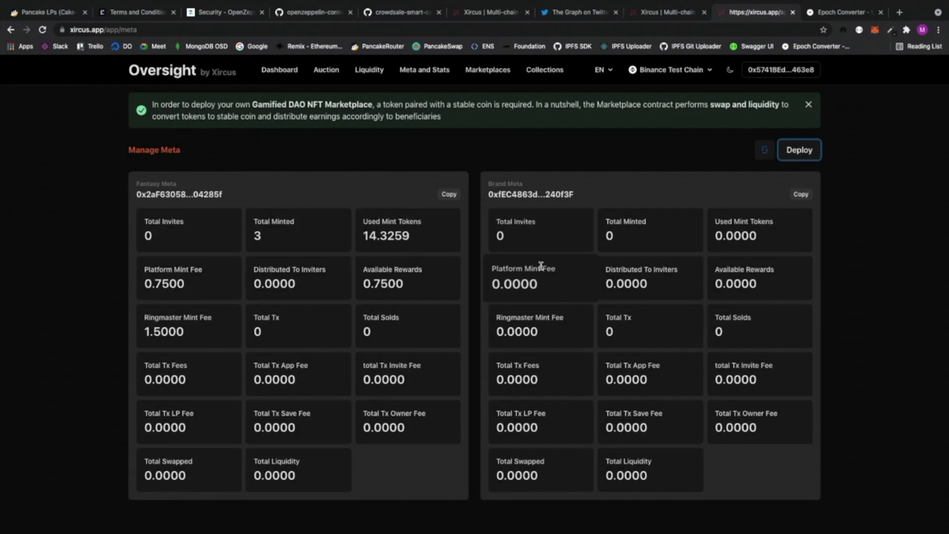
click(487, 70)
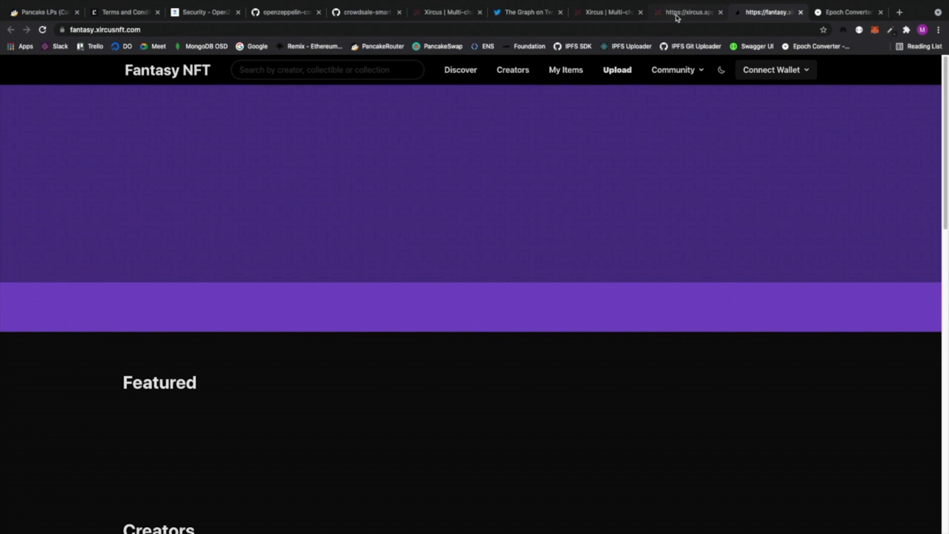
Close the fantasy.xircusnft.com storefront tab
click(801, 12)
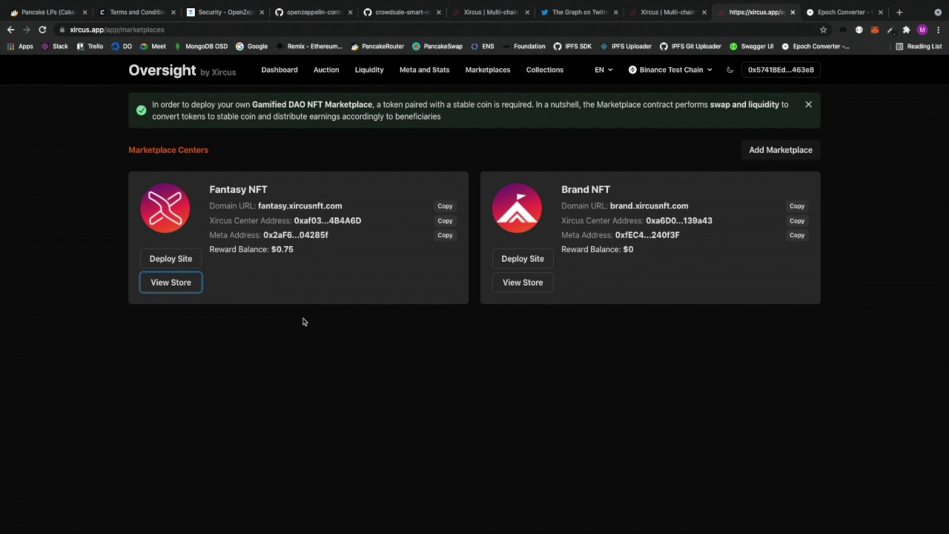
Start a new marketplace with Add Marketplace and upload its logo image to IPFS
click(318, 267)
click(760, 152)
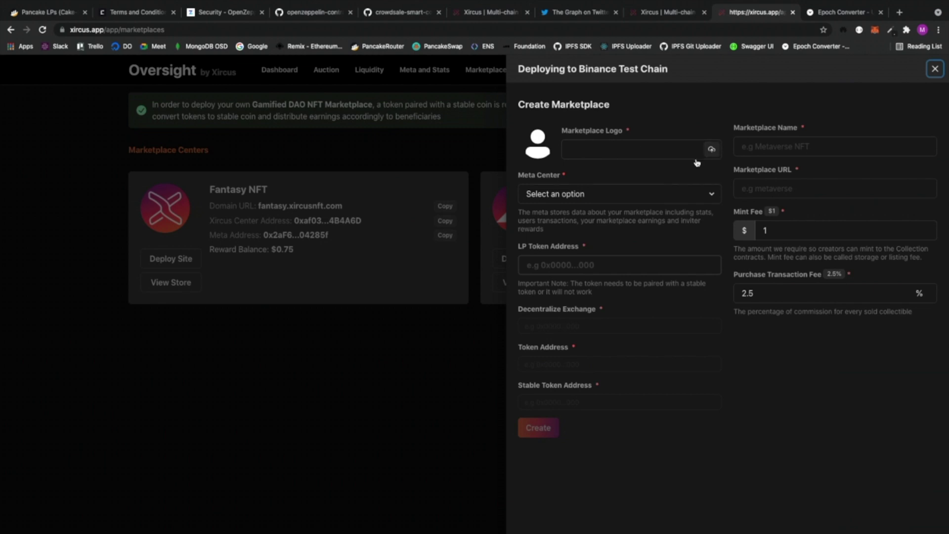
click(710, 155)
click(626, 175)
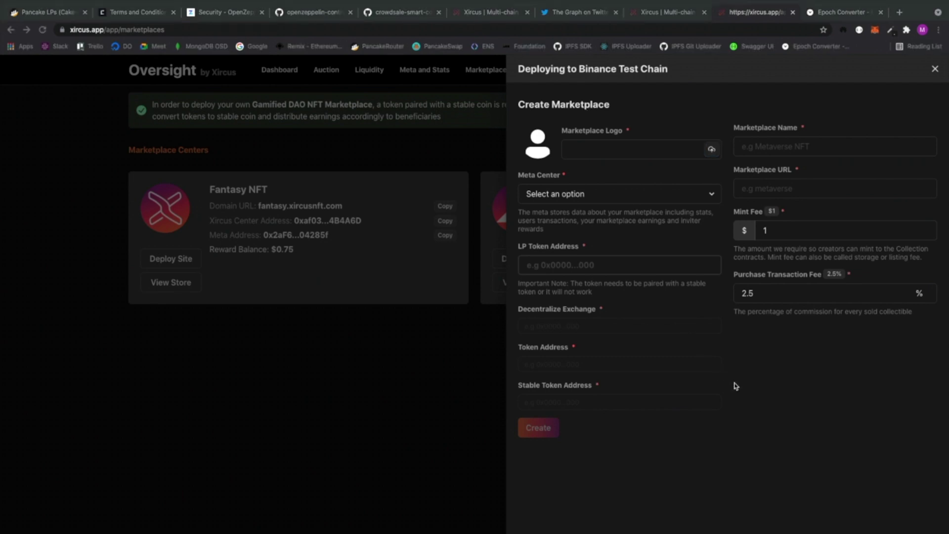
click(711, 148)
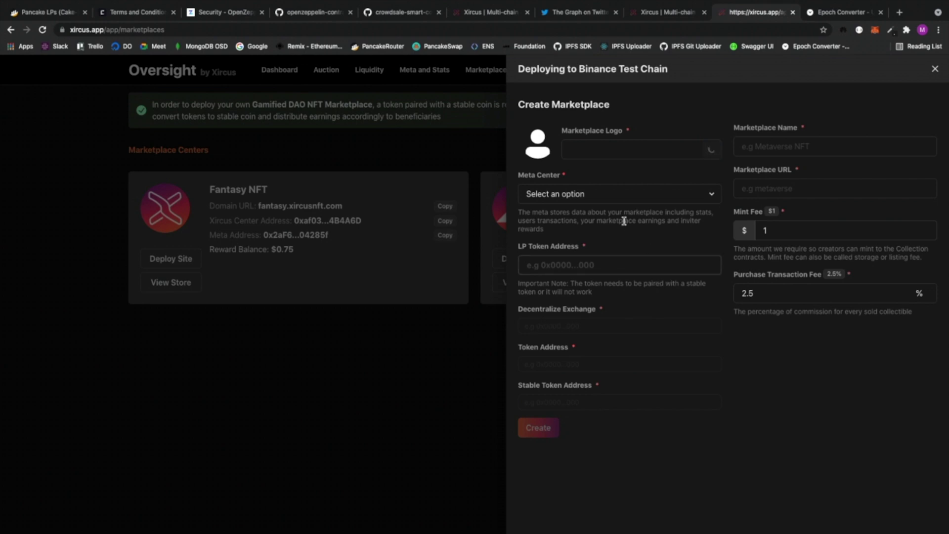
click(581, 197)
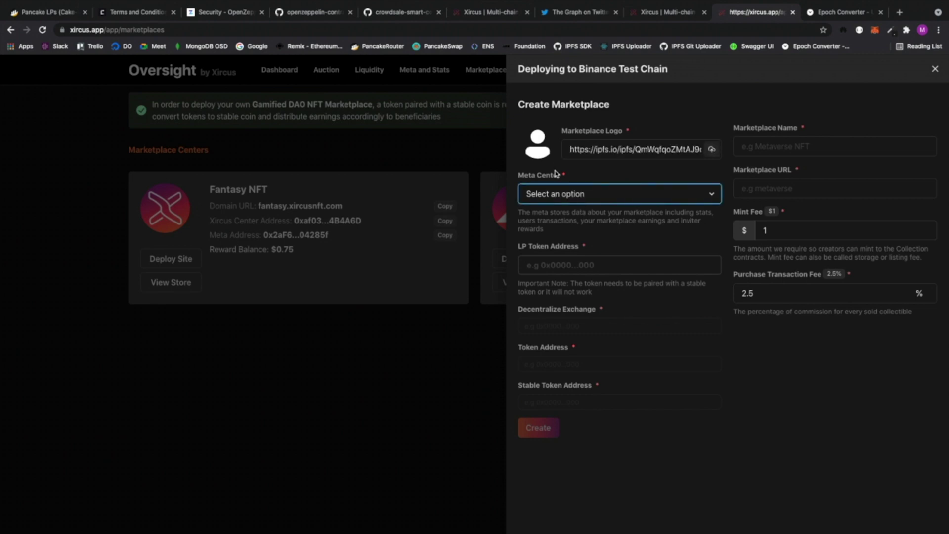
Set the meta center to Fantasy Meta and paste the Pancake Cake-LP token address
click(562, 210)
double_click(557, 220)
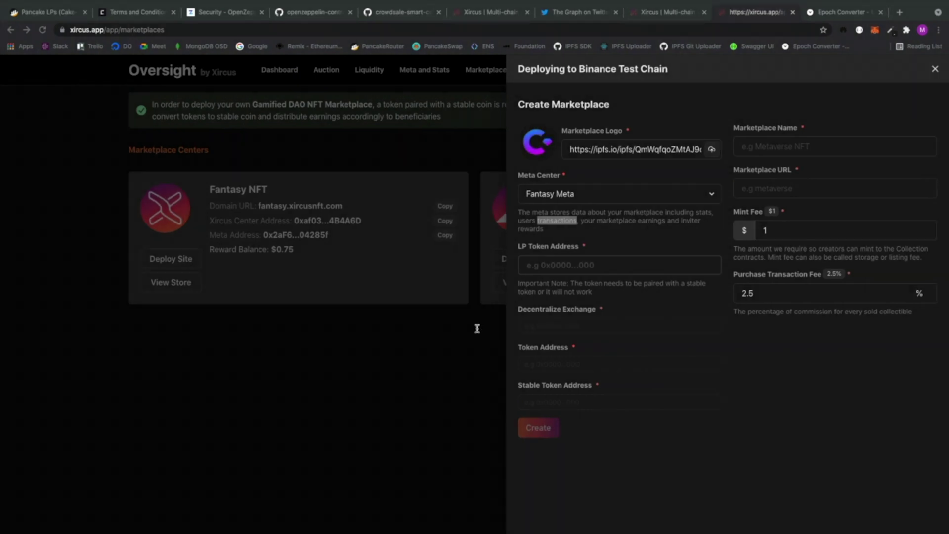
click(563, 263)
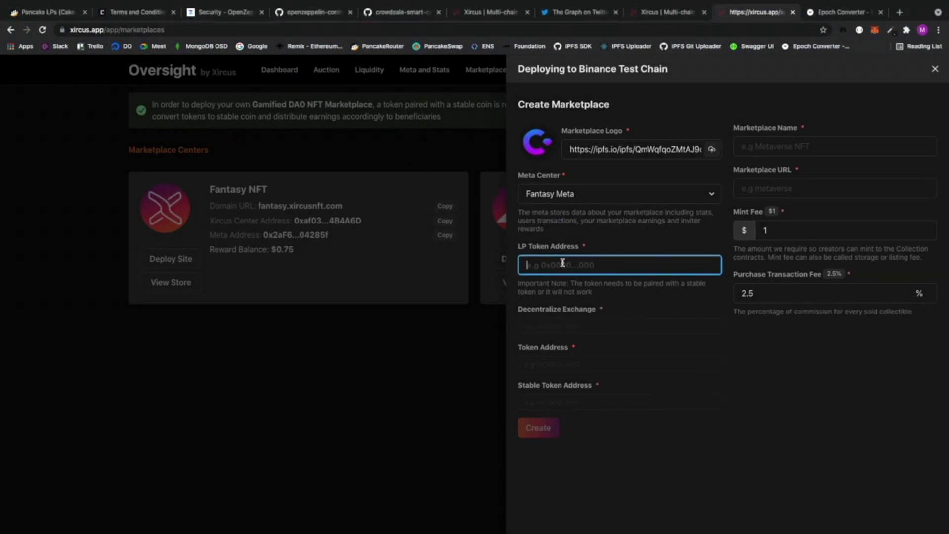
key(super+v)
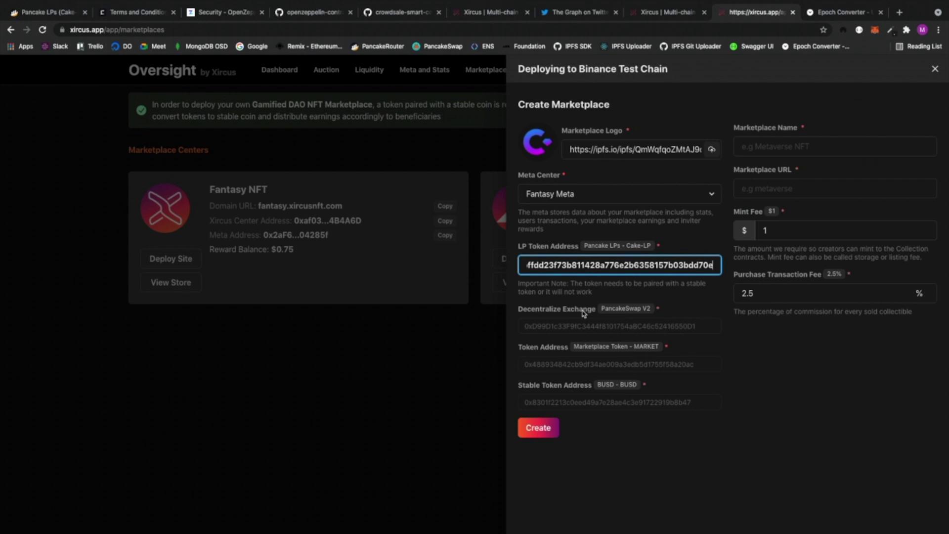
click(599, 299)
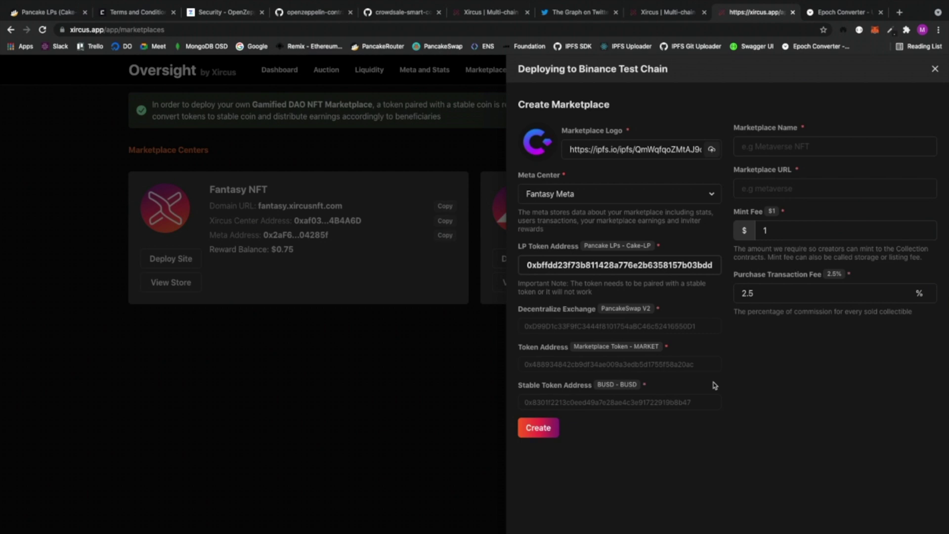
click(751, 151)
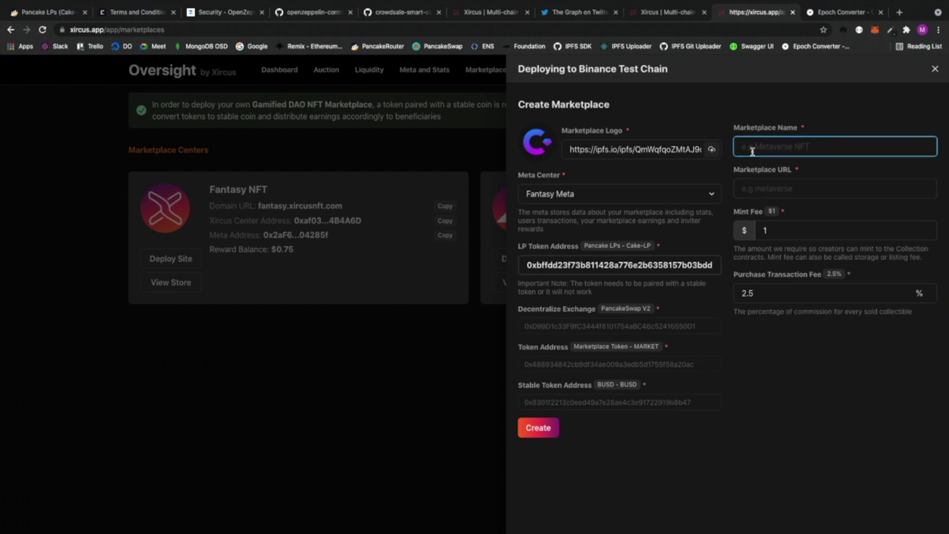
Name the marketplace 'Captor NFT' and set its URL to 'captor'
text(Captor NFT)
click(741, 188)
text(captor)
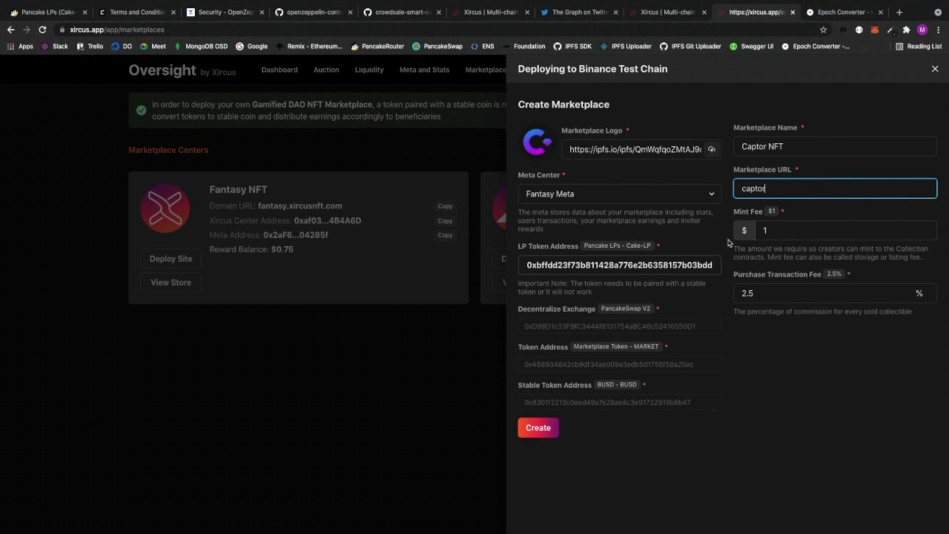
double_click(749, 191)
click(757, 190)
click(731, 341)
click(766, 192)
click(735, 368)
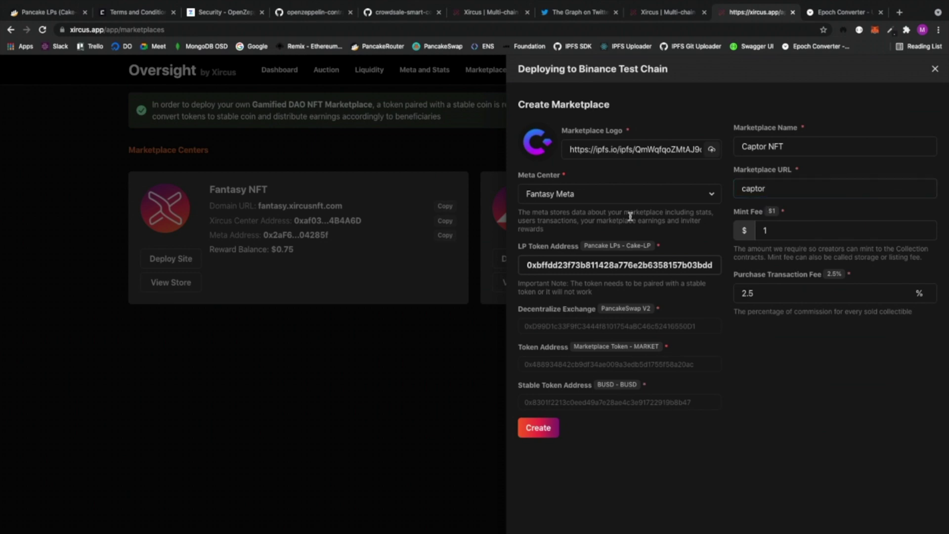
Switch the meta center to Brand Meta and create the Captor NFT marketplace
click(585, 196)
click(568, 212)
drag(574, 229, 526, 208)
click(526, 207)
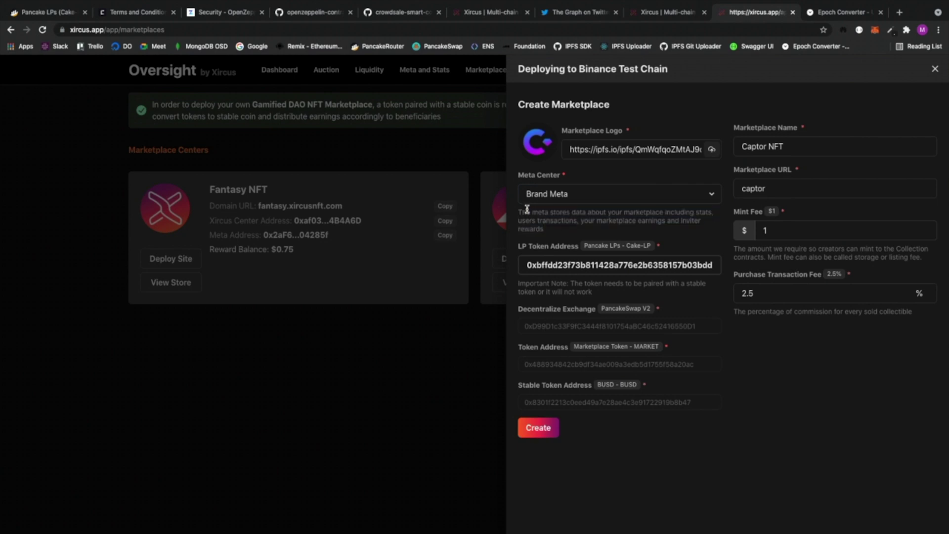
click(534, 430)
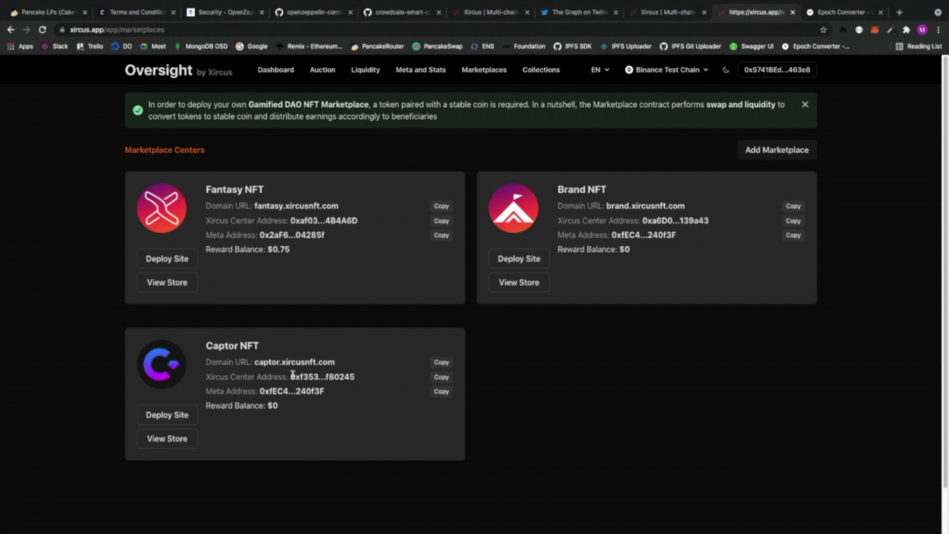
Copy the Captor NFT center and meta addresses, then deploy its storefront site
drag(213, 377, 275, 377)
click(288, 378)
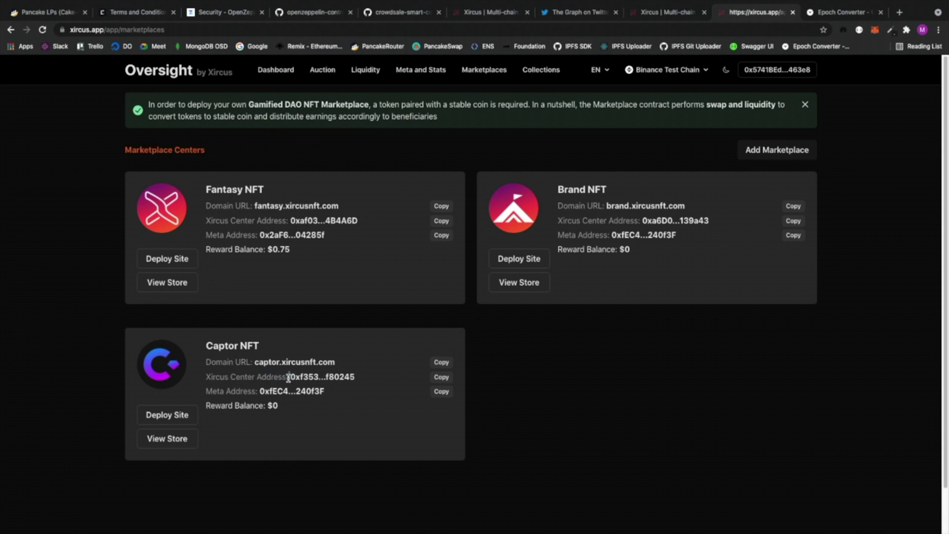
click(436, 378)
click(442, 391)
click(179, 416)
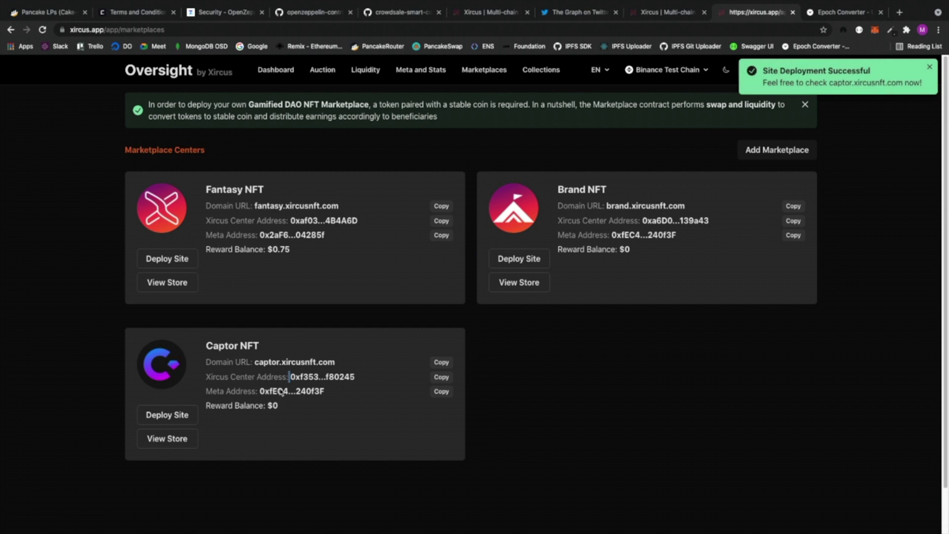
double_click(268, 363)
Open the live Captor NFT store at captor.xircusnft.com, then return to Oversight's marketplace list
drag(339, 364, 256, 363)
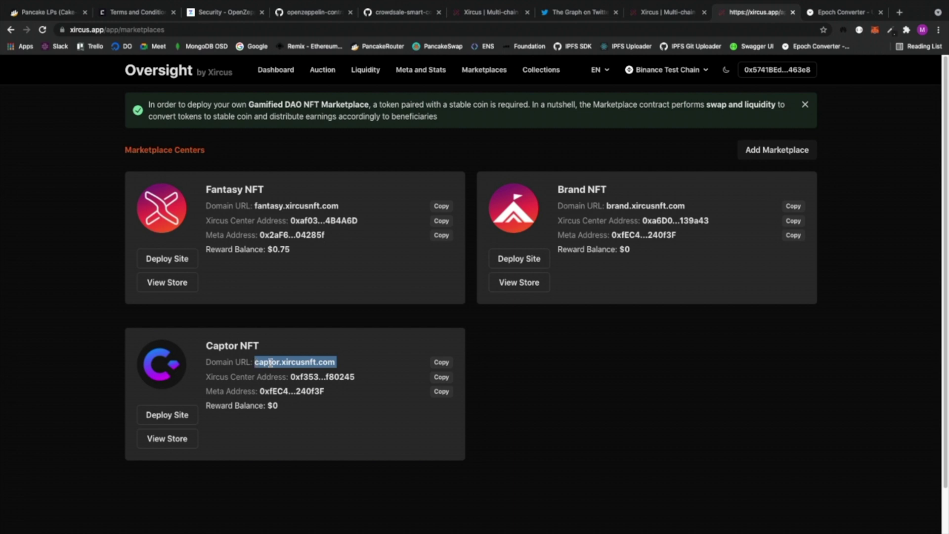
double_click(270, 364)
click(292, 422)
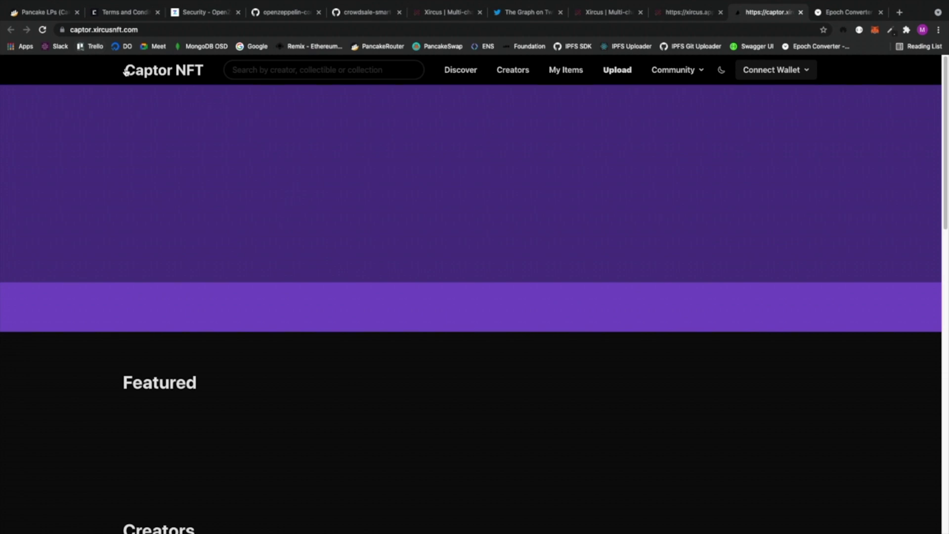
drag(122, 69, 219, 75)
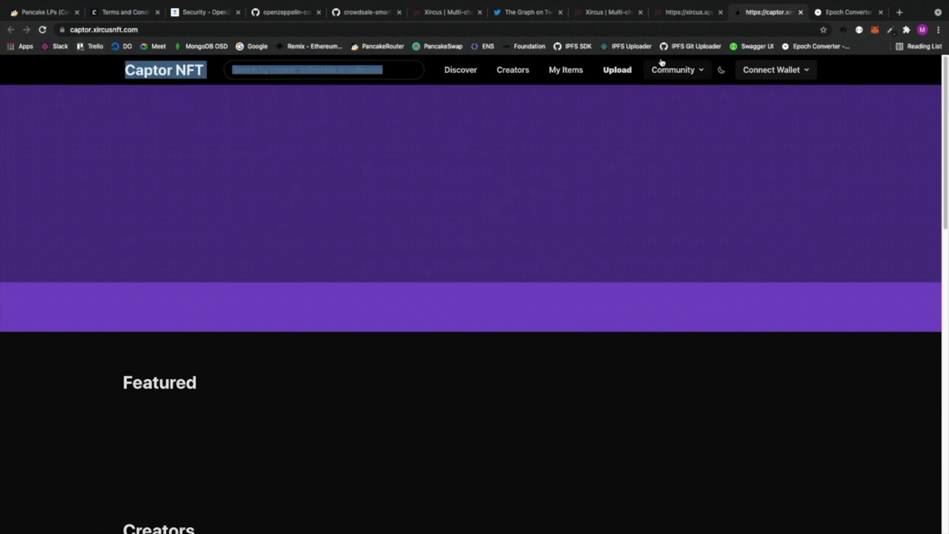
click(684, 20)
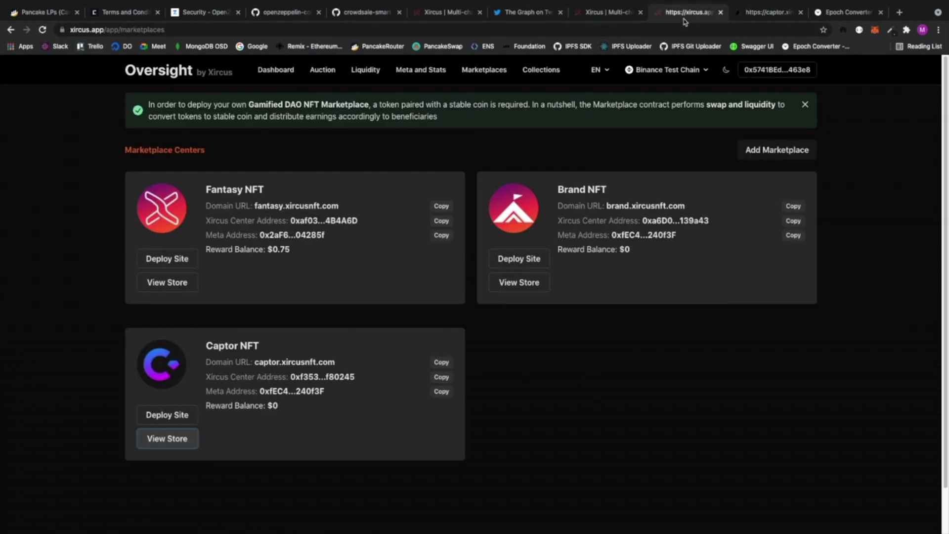
Close the captor.xircusnft.com tab and go to the Collections page listing the Fantasy collections
click(800, 12)
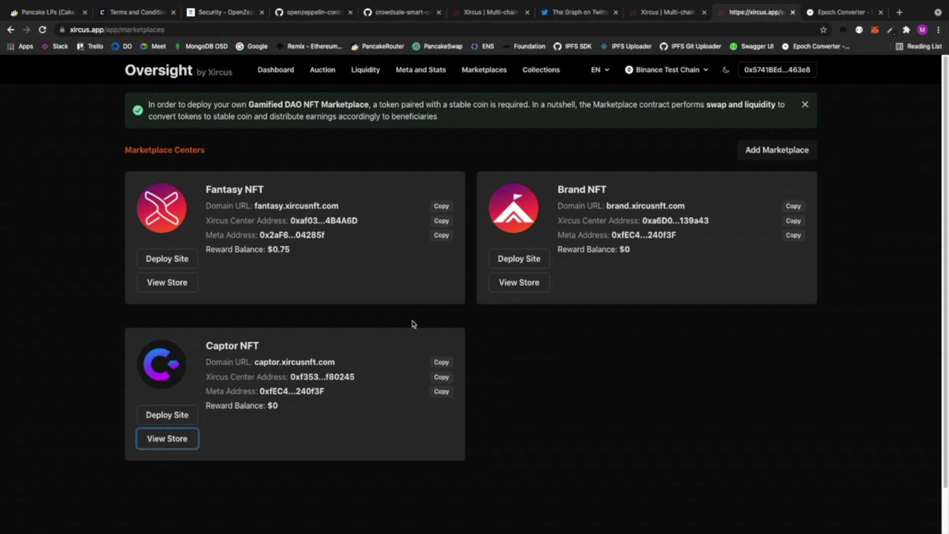
click(593, 329)
click(537, 72)
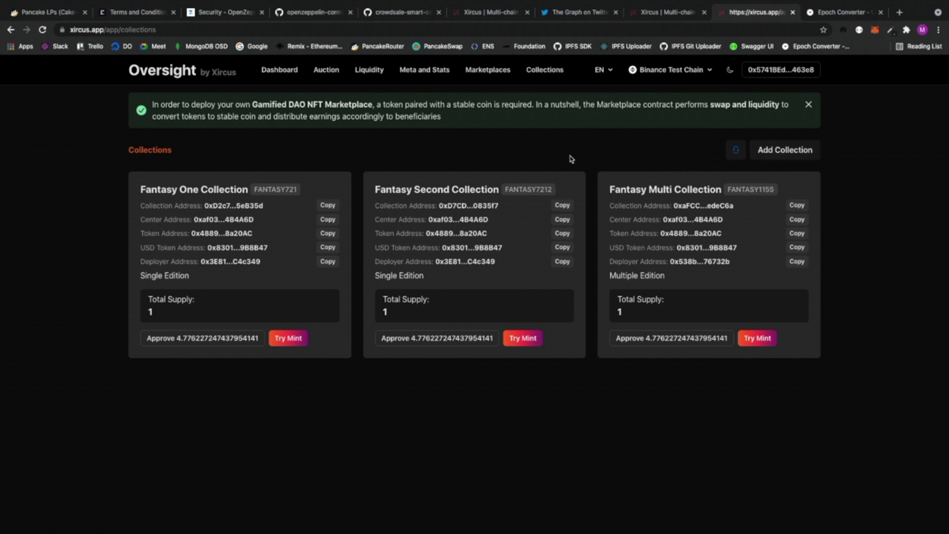
Start a new collection contract on Binance Test Chain via Add Collection and pick a collection type
click(769, 154)
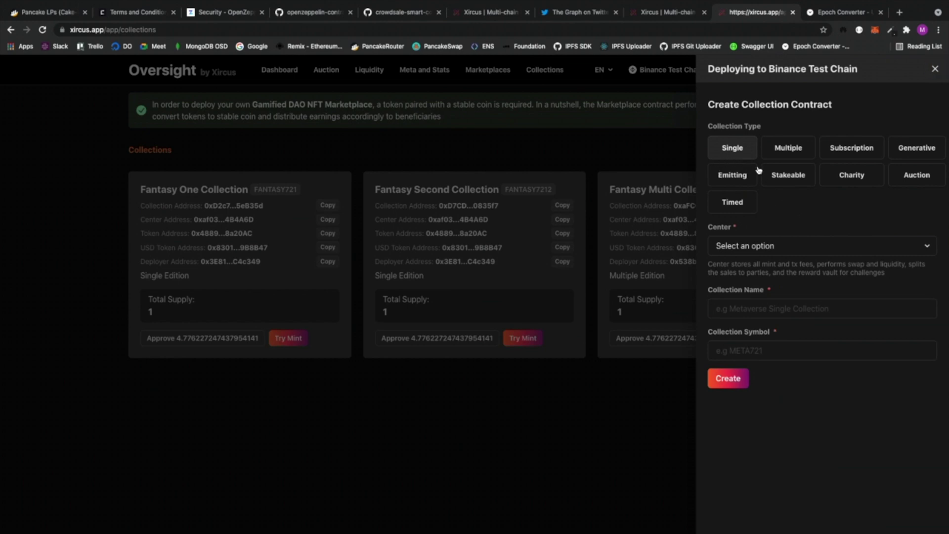
click(732, 150)
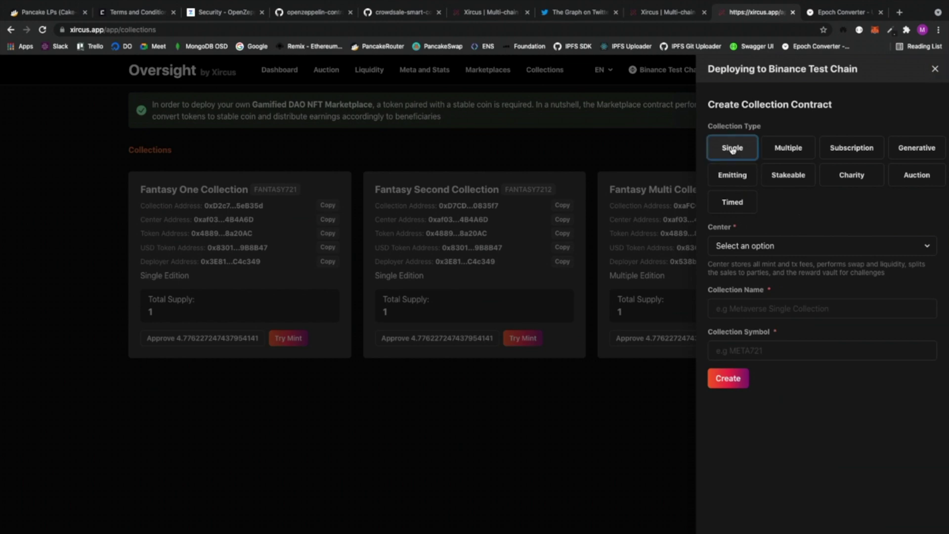
Toggle the collection type between Multiple and Single, ending on Single
click(776, 150)
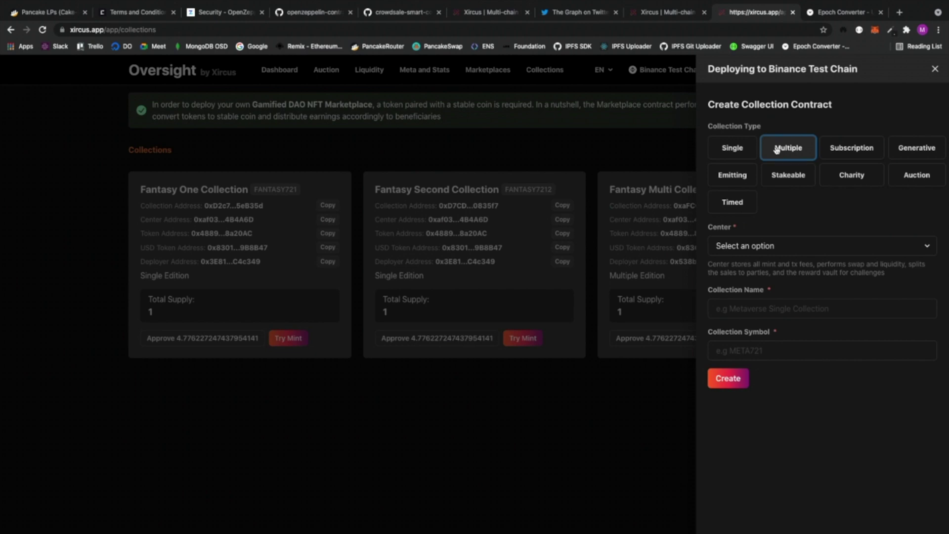
click(724, 156)
click(774, 152)
click(733, 145)
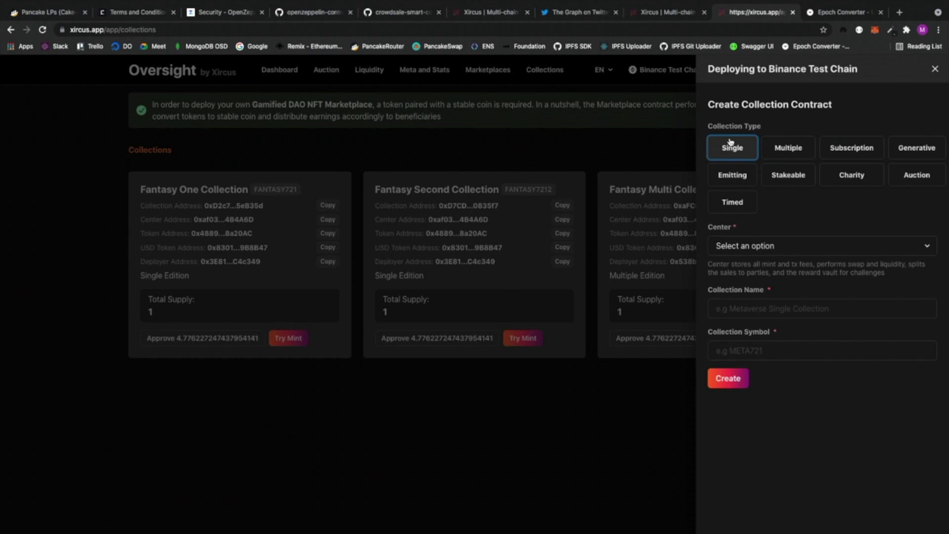
click(779, 209)
Look over the Center list and the Collection Name and Symbol fields, leaving them empty
click(779, 247)
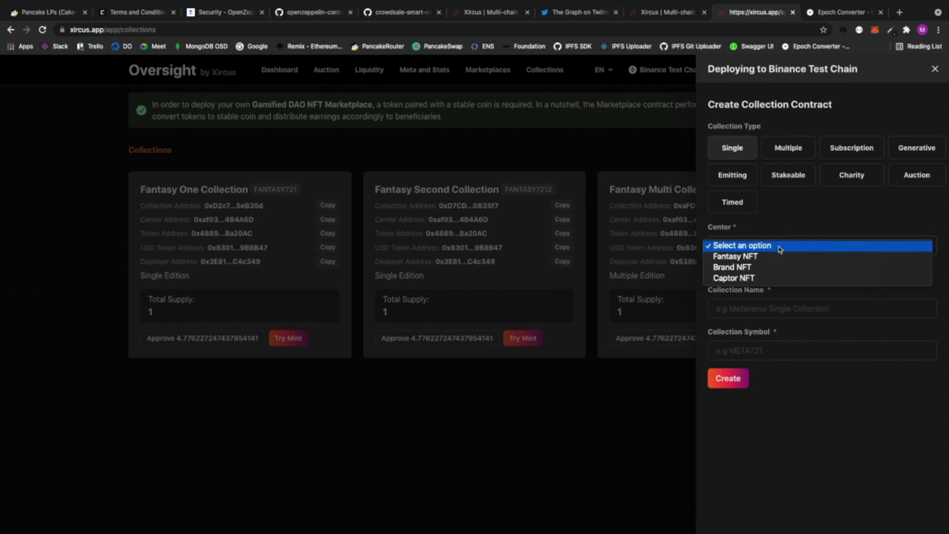
click(777, 251)
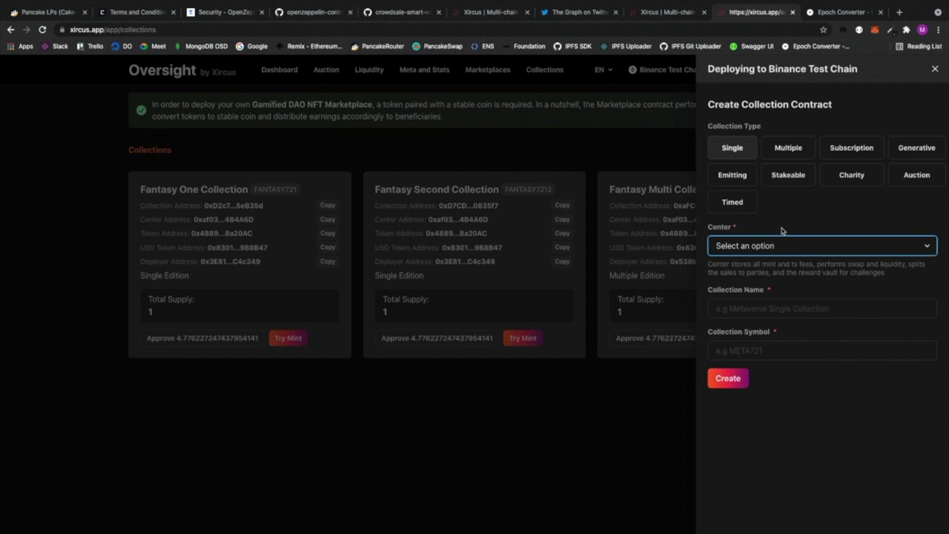
click(786, 311)
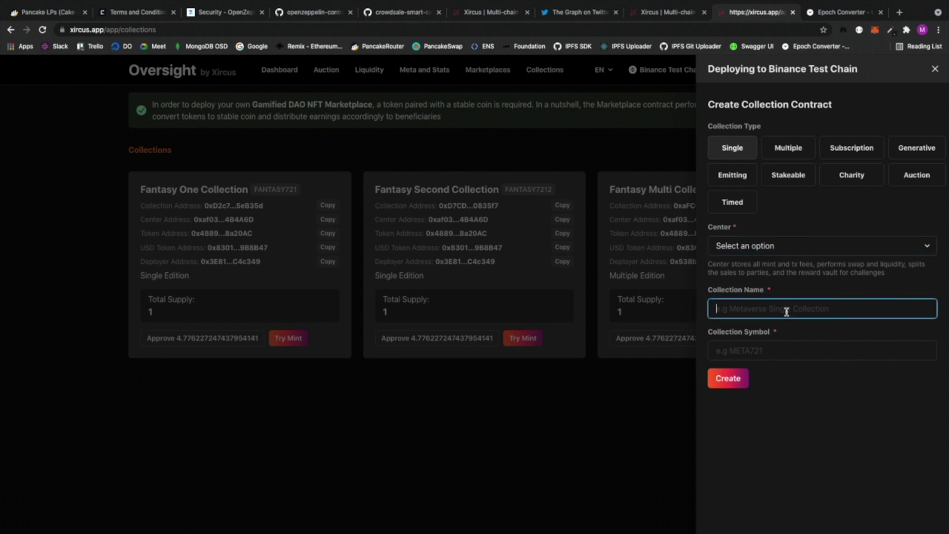
click(762, 349)
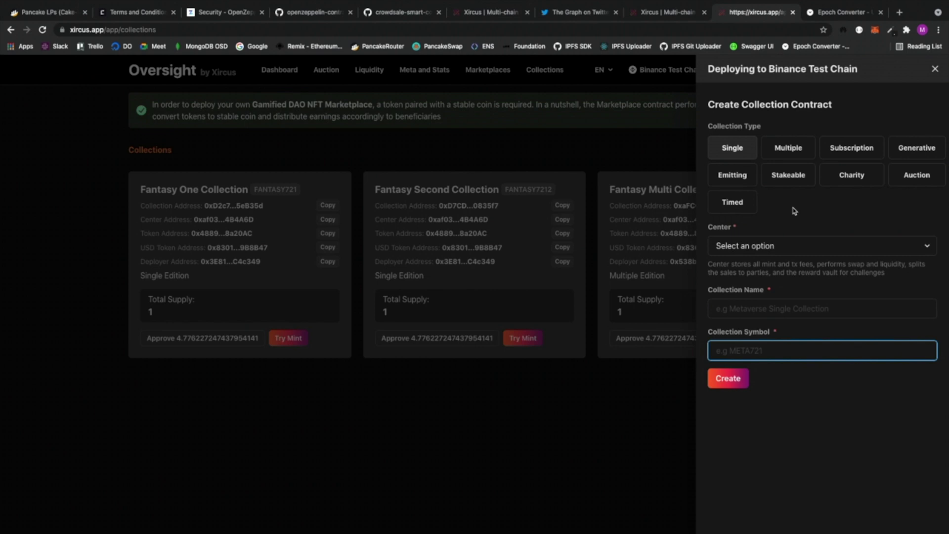
Switch the collection type to Subscription, with no center selected yet
click(844, 150)
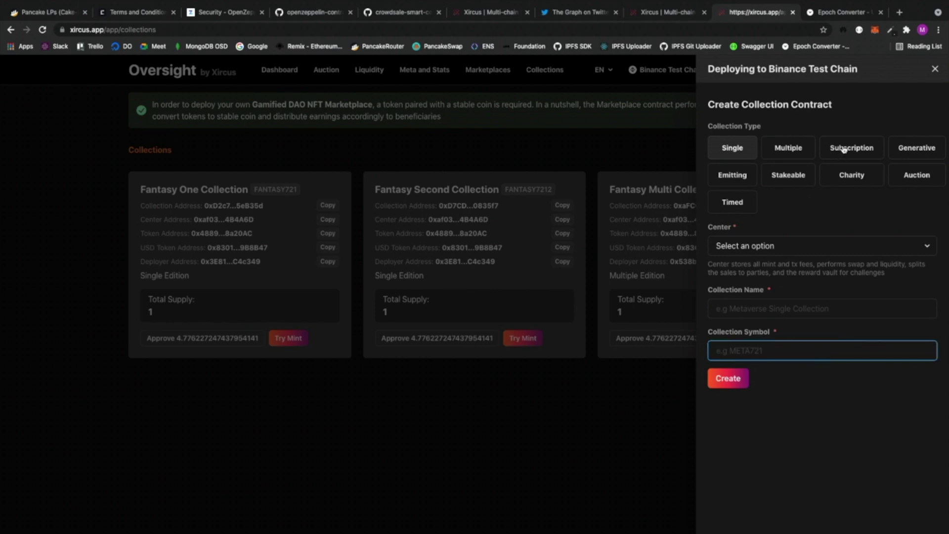
double_click(793, 220)
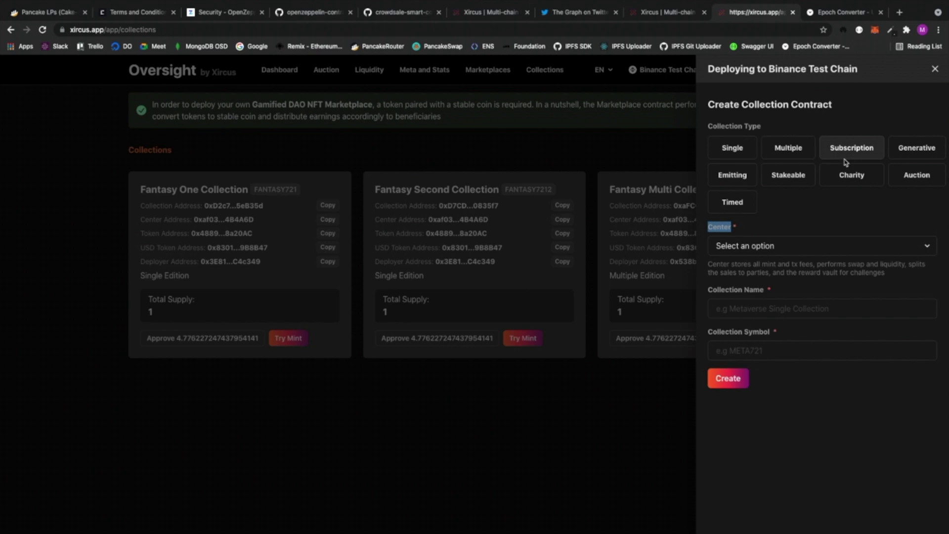
click(793, 224)
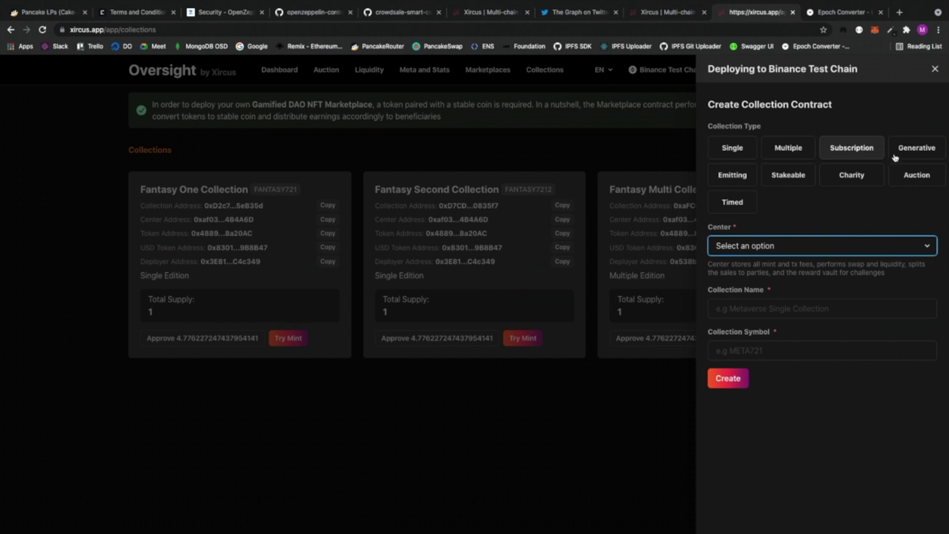
Switch the collection type to Generative, then to Emitting
click(911, 145)
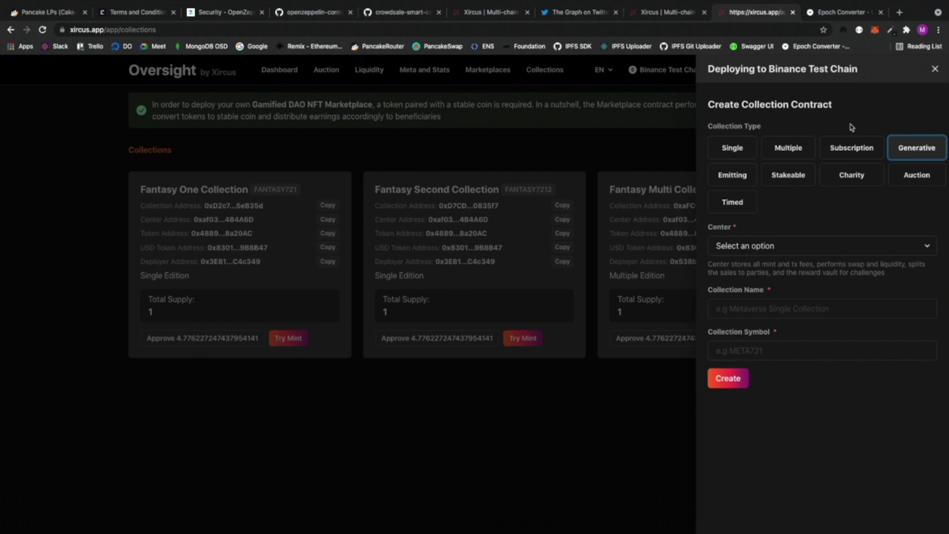
click(851, 127)
click(739, 181)
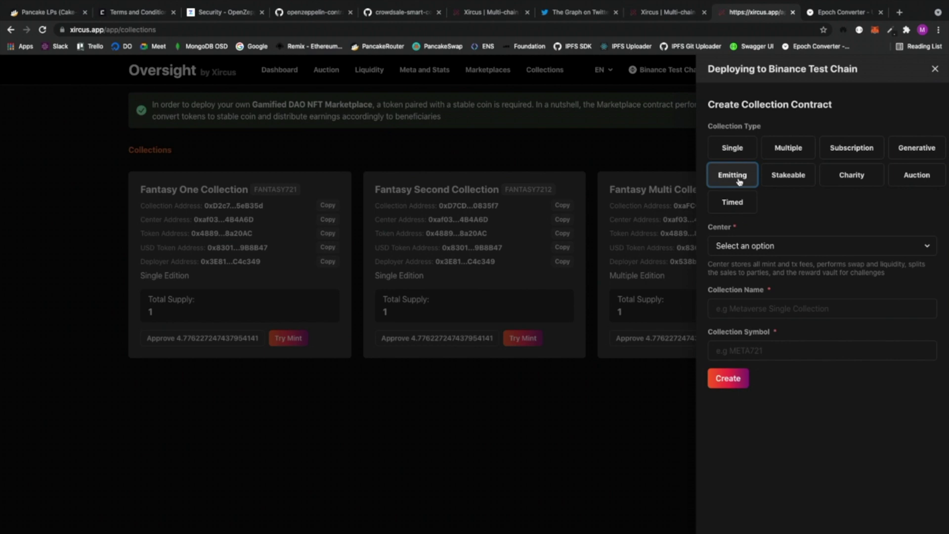
Cycle through Stakeable, Charity, Auction, Timed, Subscription and Multiple types, ending on Single
click(783, 184)
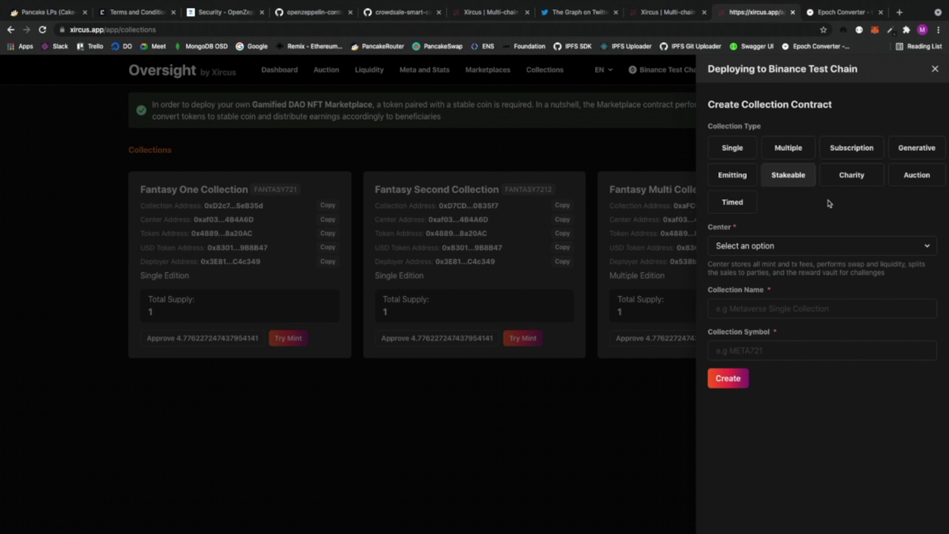
click(849, 182)
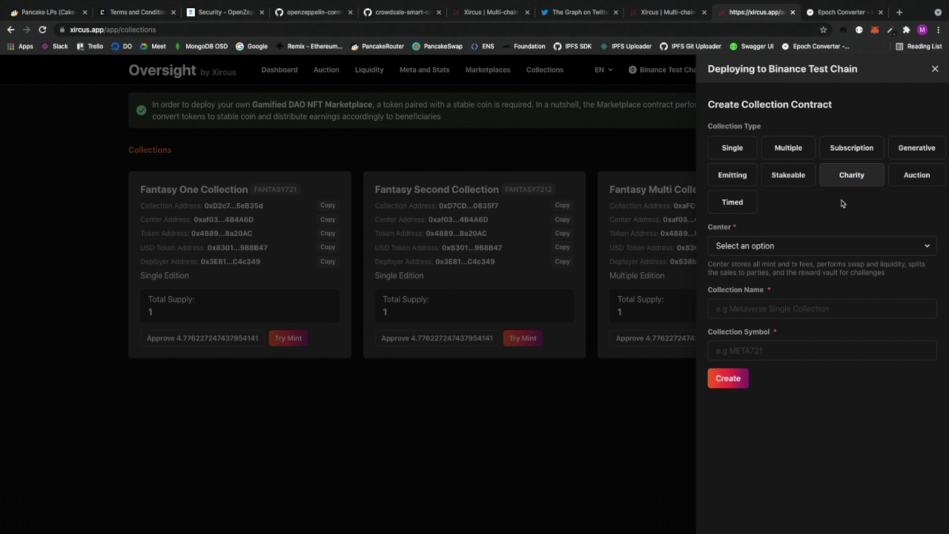
click(920, 178)
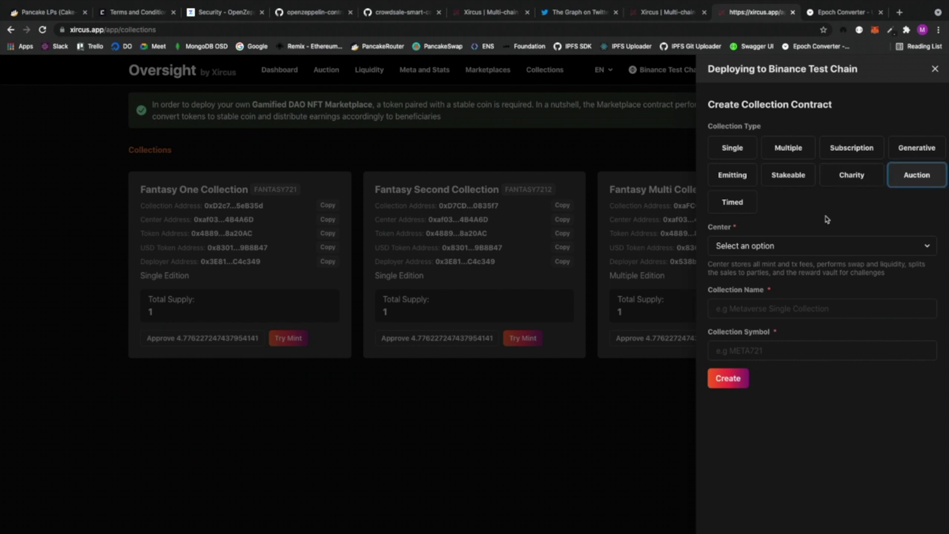
click(732, 208)
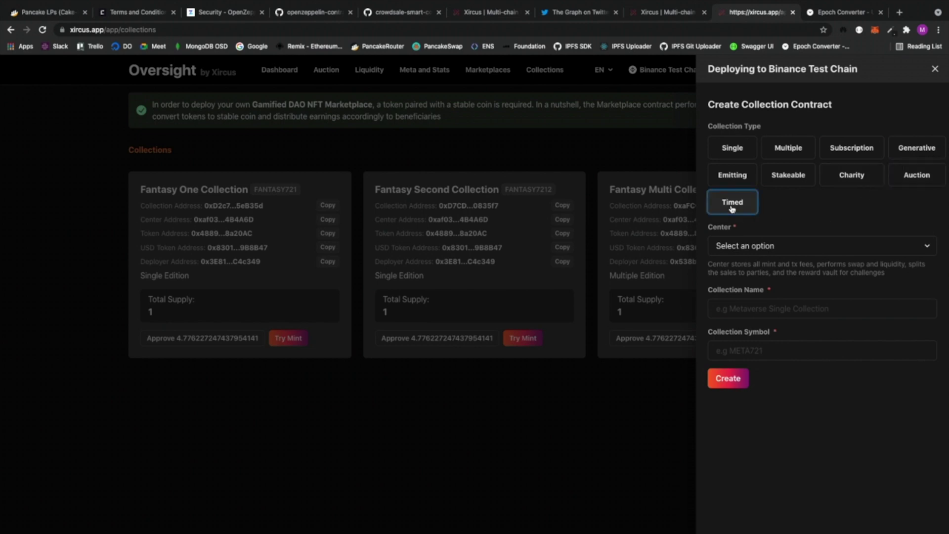
click(819, 228)
click(846, 155)
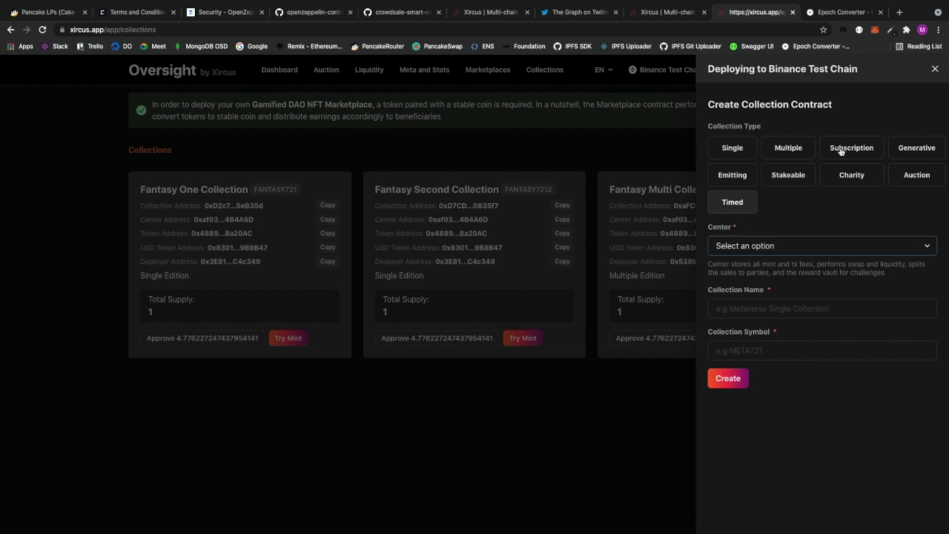
click(771, 151)
click(722, 149)
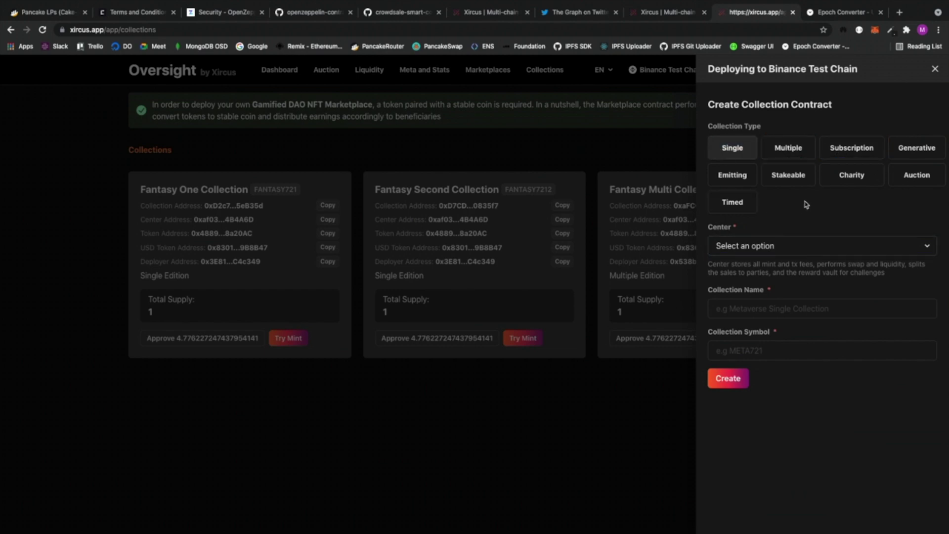
click(793, 251)
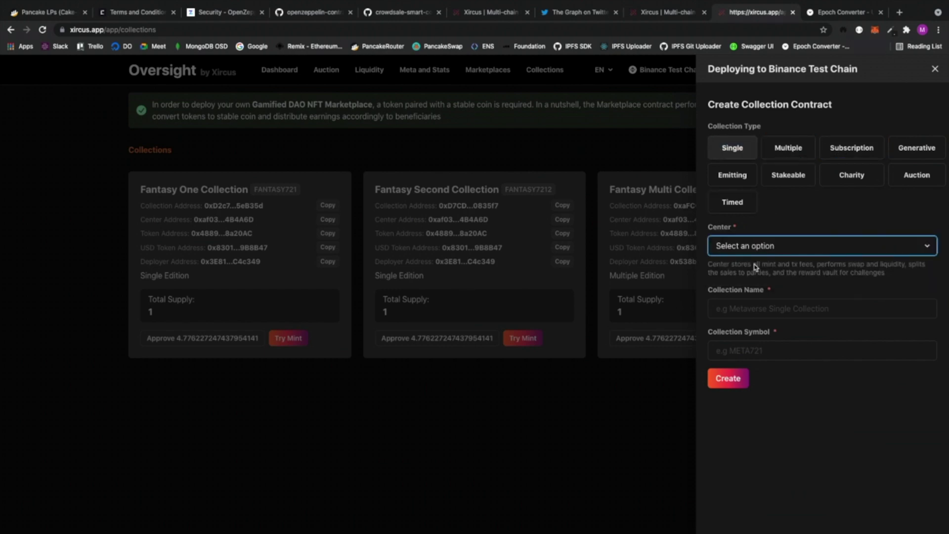
Choose Captor NFT as the center and name the collection 'Captor 721 Collection'
click(753, 282)
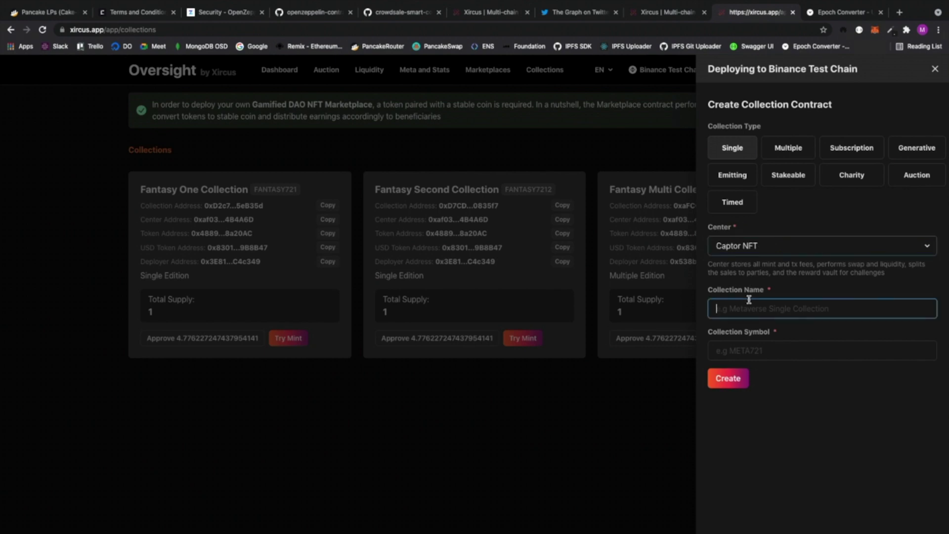
click(750, 300)
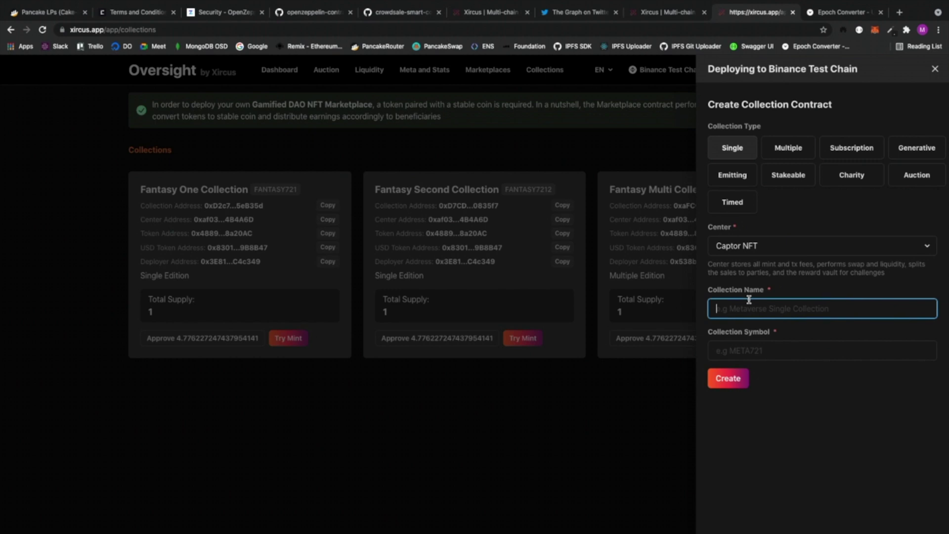
text(Captor O)
key(BackSpace)
text(721 Collection)
Enter the symbol CAPTOR721 and create the collection contract
key(Tab)
text(CAPTOR)
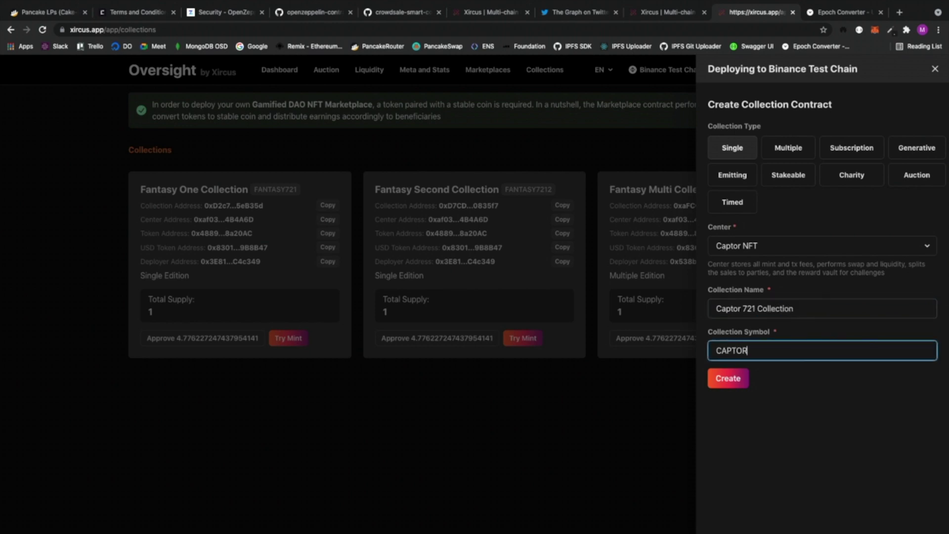
text(721)
click(731, 381)
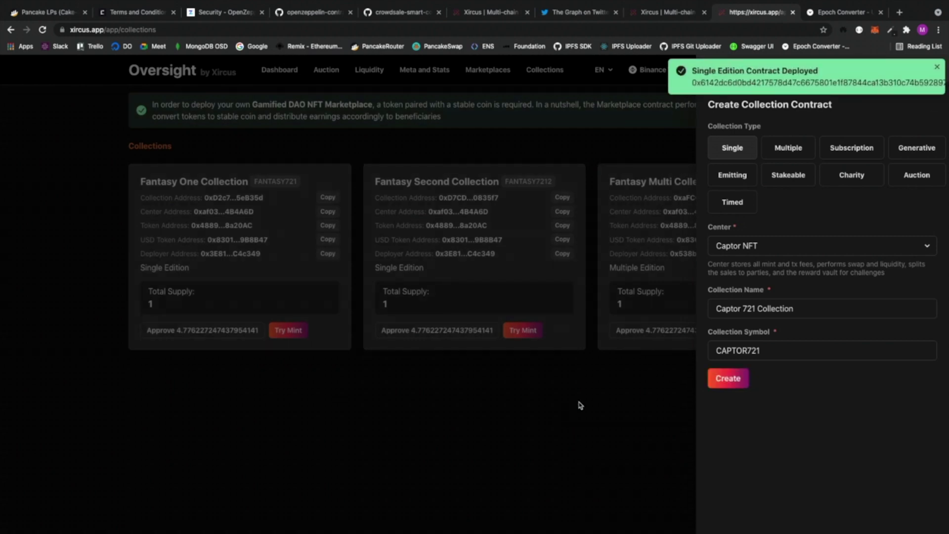
Dismiss the 'Single Edition Contract Deployed' notice once deployment finishes
click(937, 67)
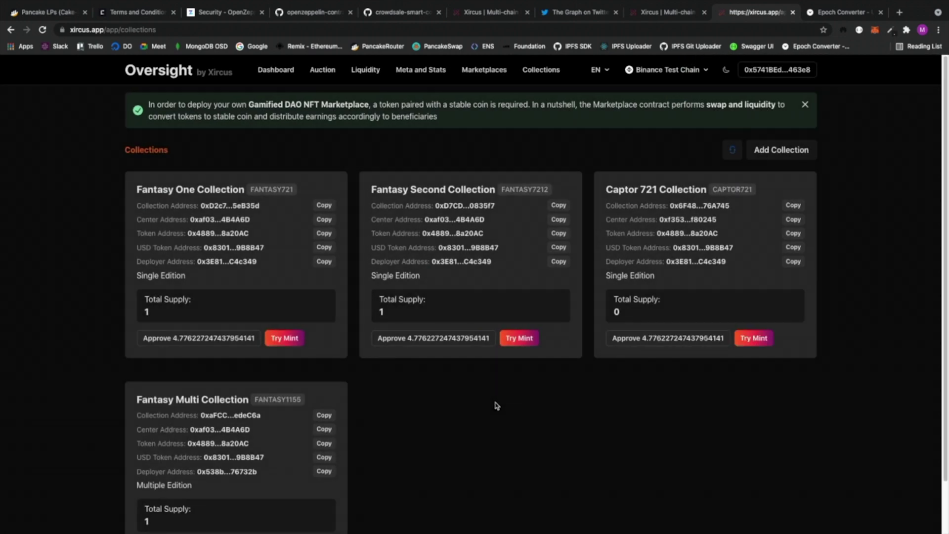
scroll(497, 405, down, 2)
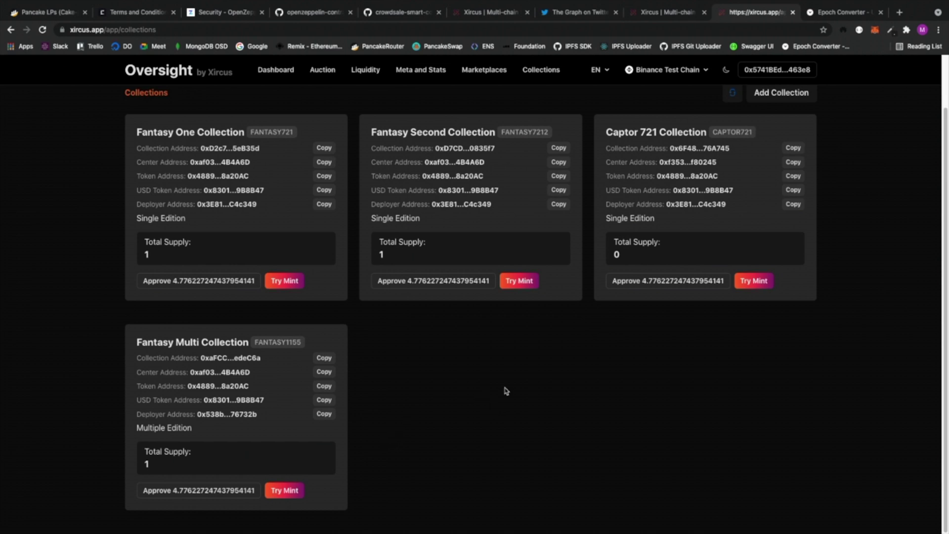
drag(615, 134, 655, 135)
click(652, 135)
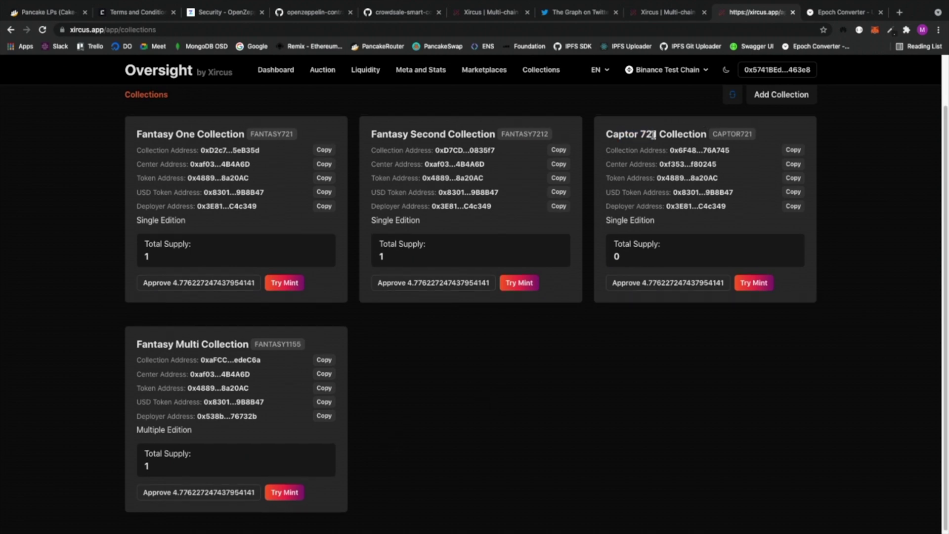
scroll(657, 165, up, 2)
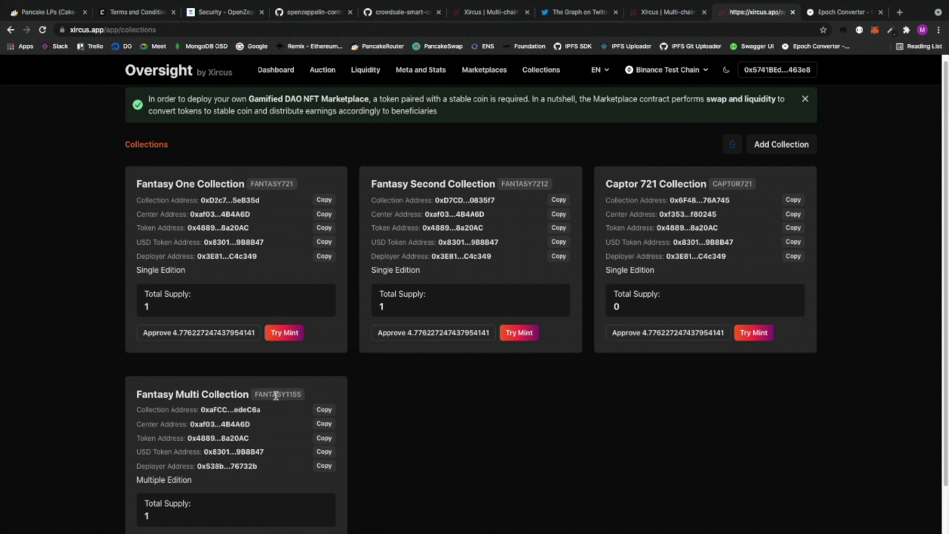
scroll(272, 425, down, 2)
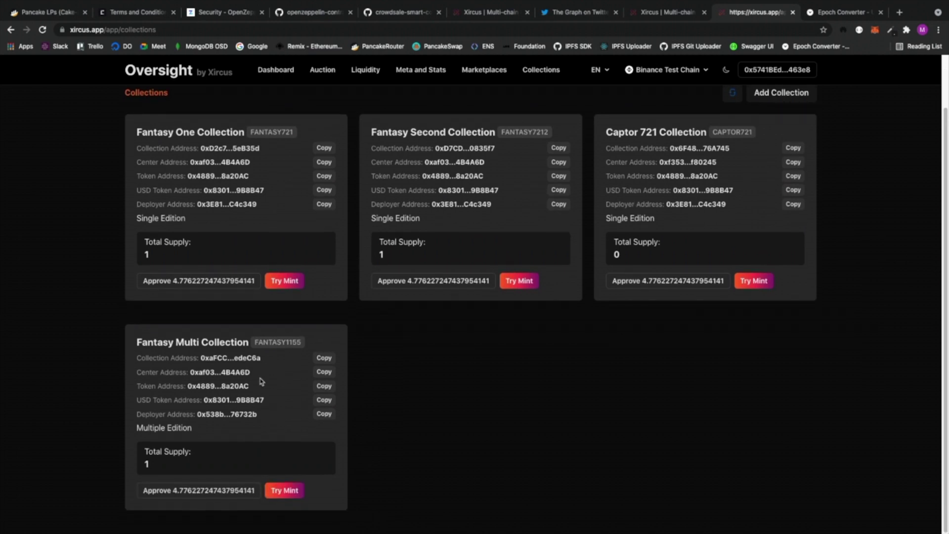
scroll(295, 190, up, 1)
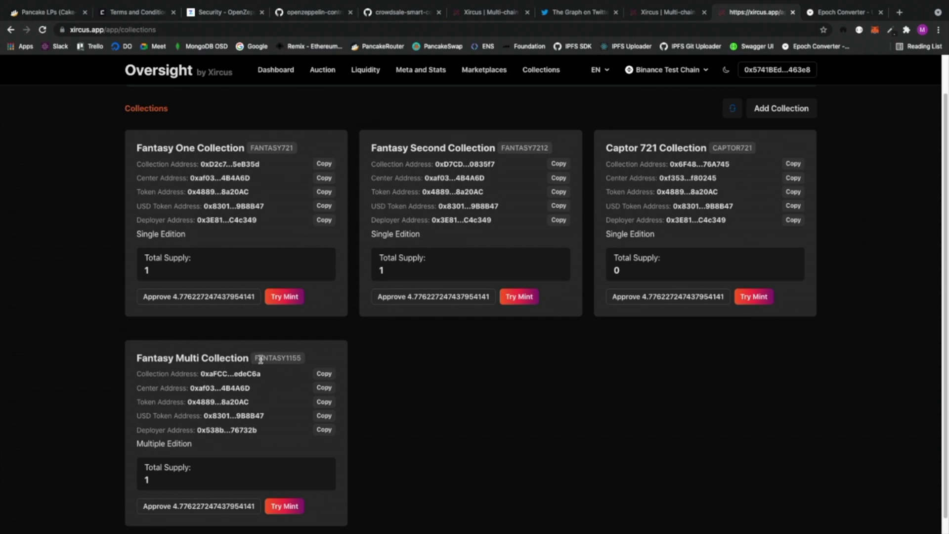
scroll(328, 473, down, 1)
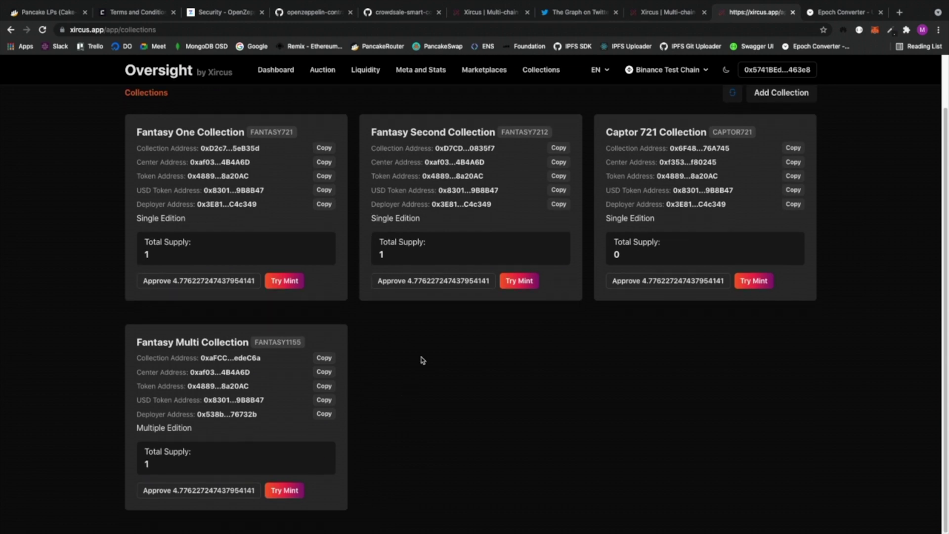
scroll(430, 356, up, 3)
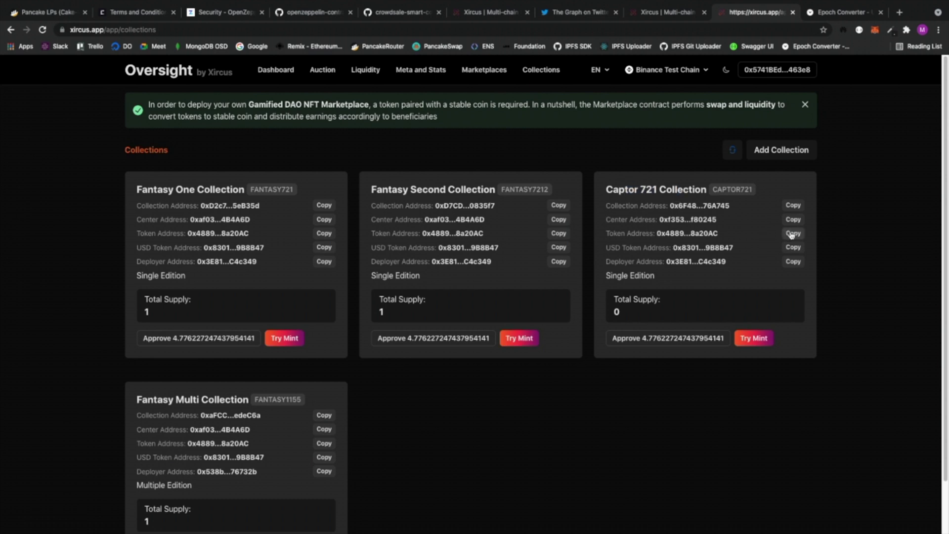
drag(605, 233, 647, 235)
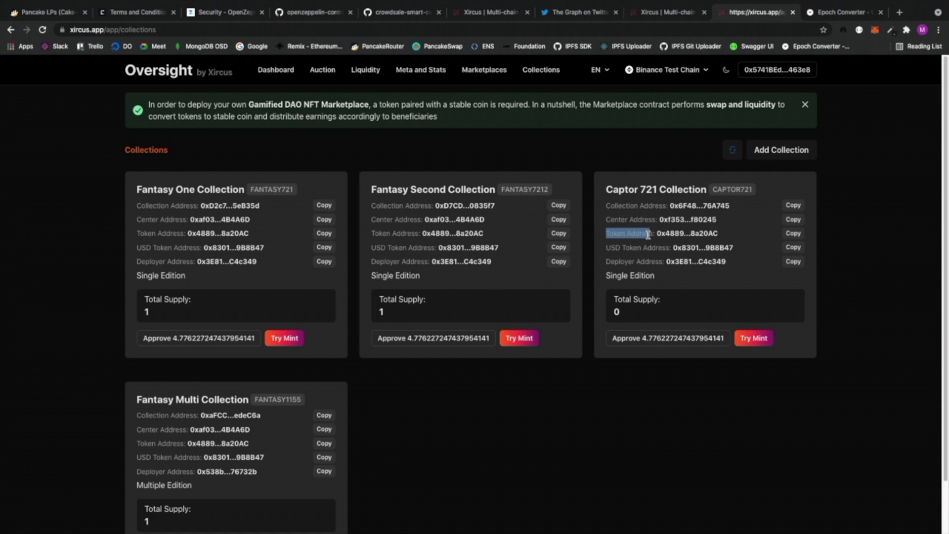
click(648, 234)
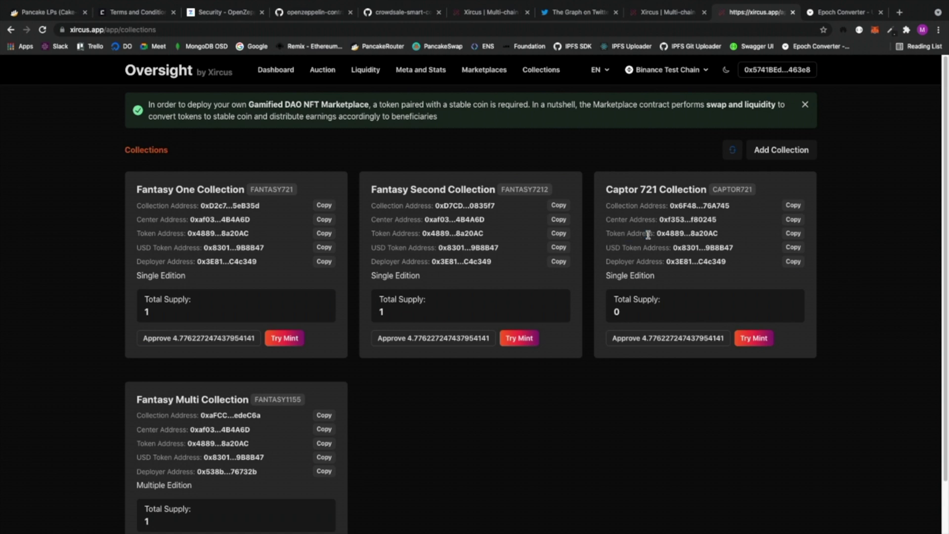
double_click(623, 262)
Approve mint token spending on the Captor 721 card, whose total supply remains 0
double_click(660, 261)
click(721, 262)
click(677, 341)
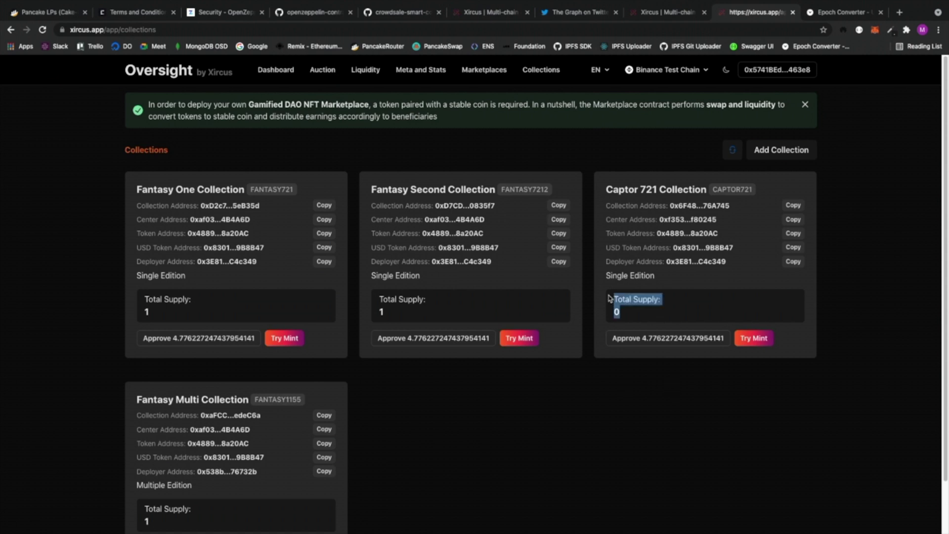
drag(657, 320, 610, 296)
Mint one NFT from the Captor 721 card and refresh until its total supply reads 1
click(664, 310)
click(761, 344)
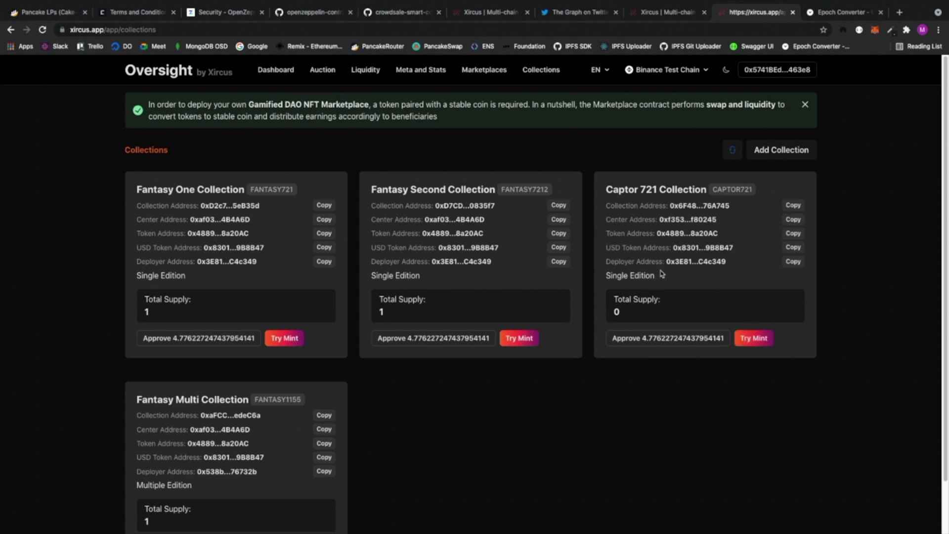
click(732, 149)
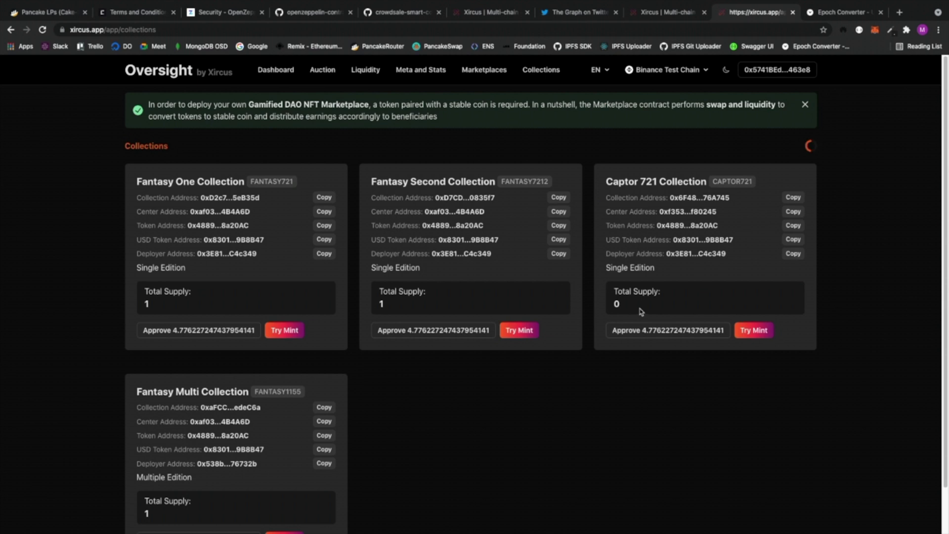
drag(641, 311, 658, 224)
click(641, 264)
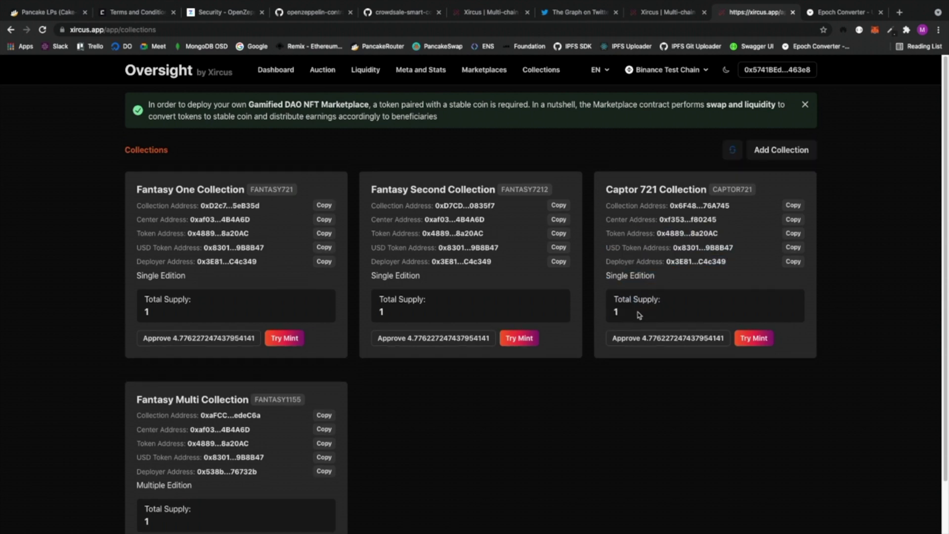
drag(639, 315, 618, 297)
click(618, 299)
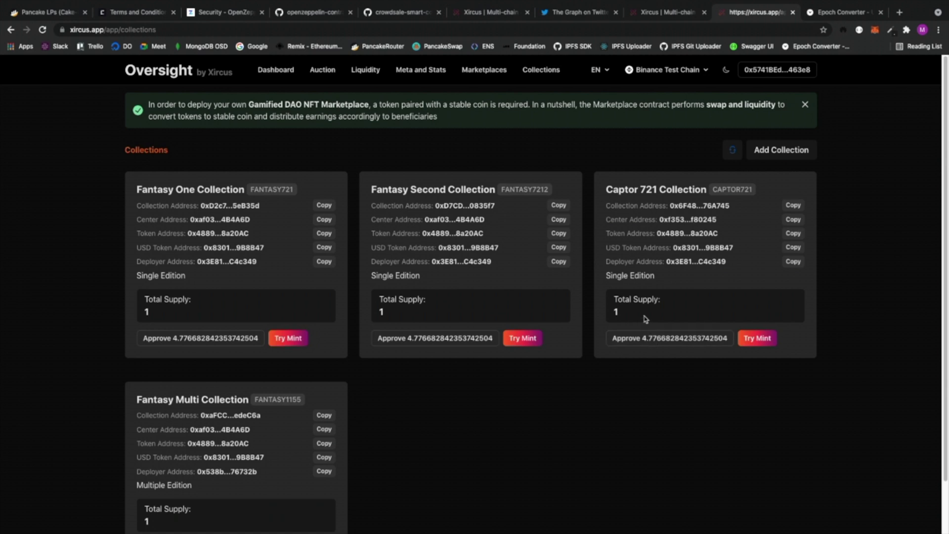
drag(645, 318, 613, 296)
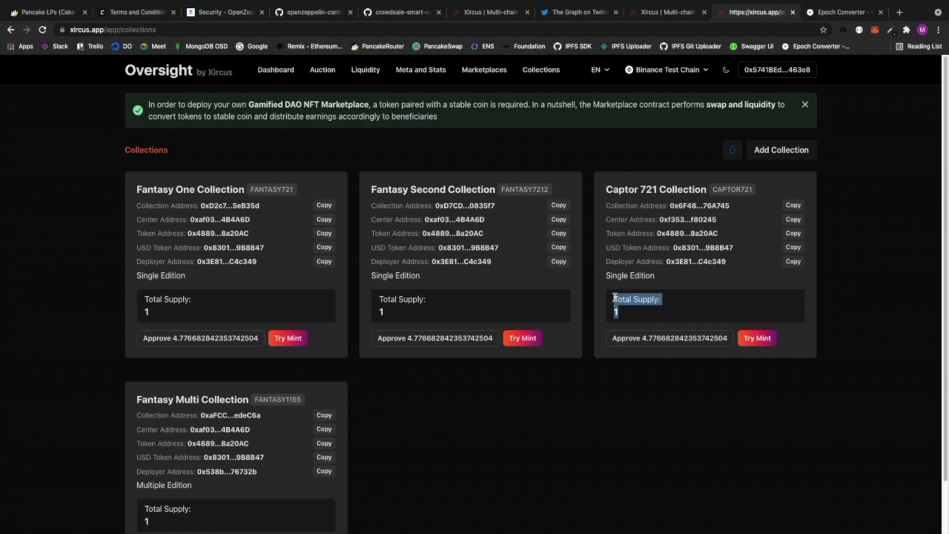
click(613, 297)
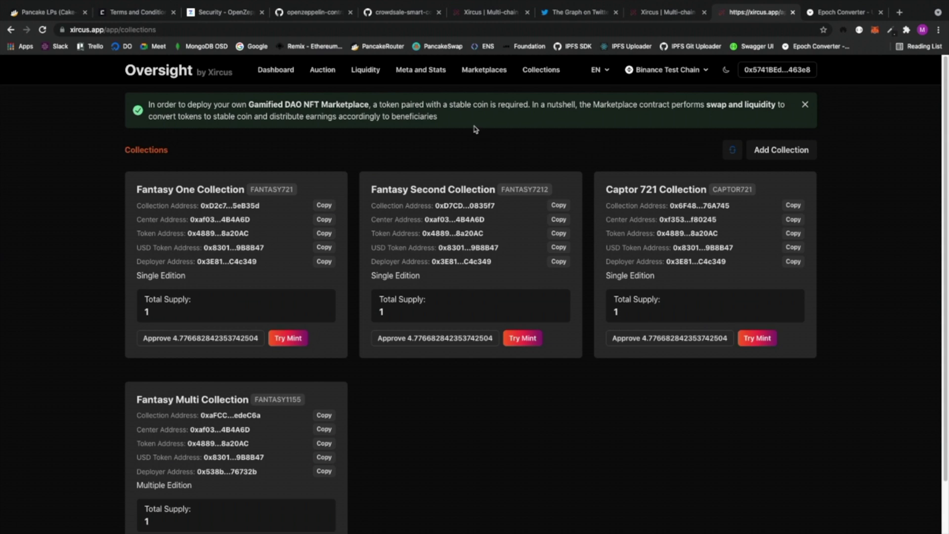
click(436, 72)
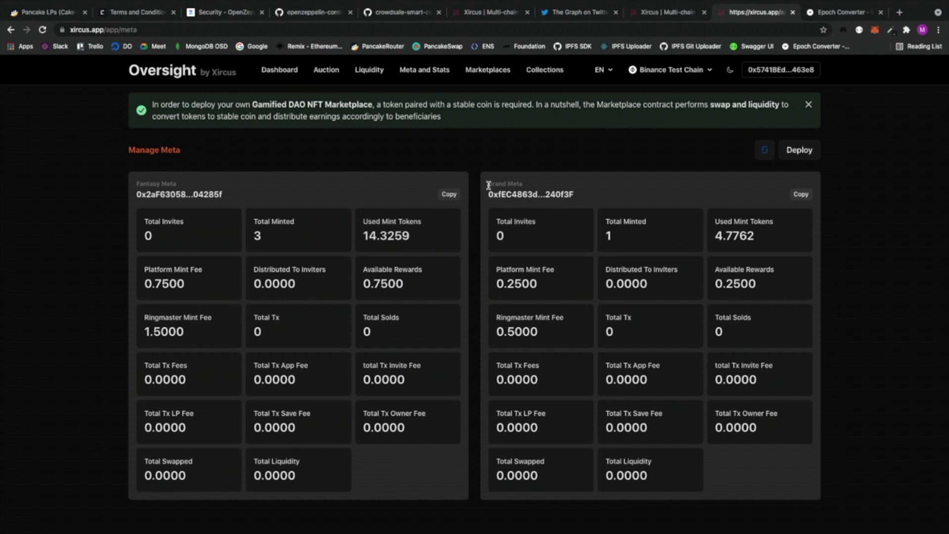
Review the Brand Meta card's Total Minted value of 1
drag(488, 185, 520, 186)
click(523, 189)
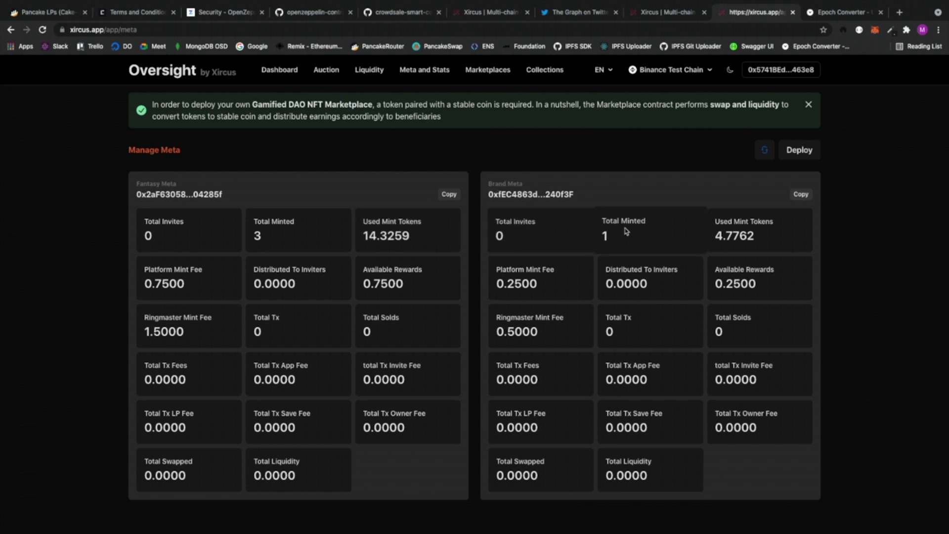
drag(604, 221, 645, 221)
double_click(642, 222)
click(610, 225)
double_click(602, 236)
click(602, 236)
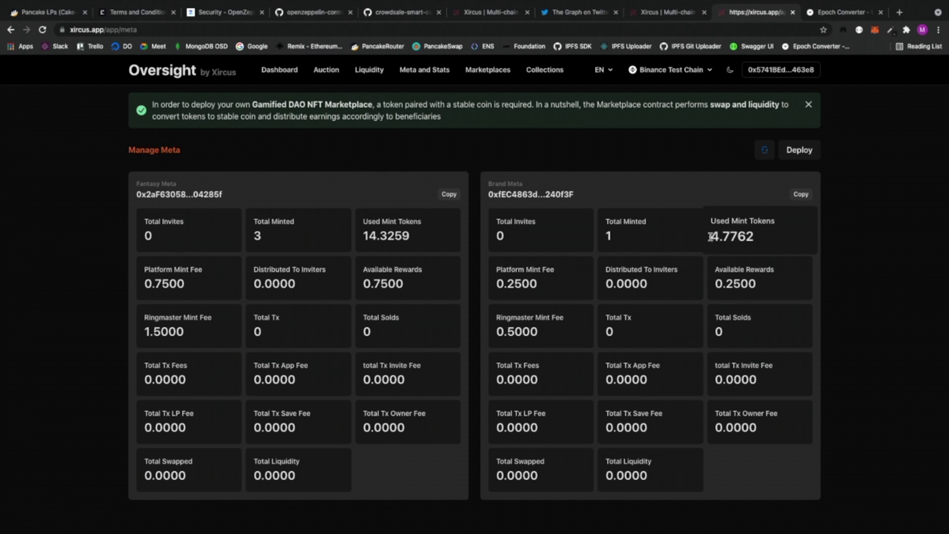
Check 4.7762 used mint tokens and 0.2500 available rewards, and refresh the meta stats
drag(710, 237, 760, 242)
click(759, 242)
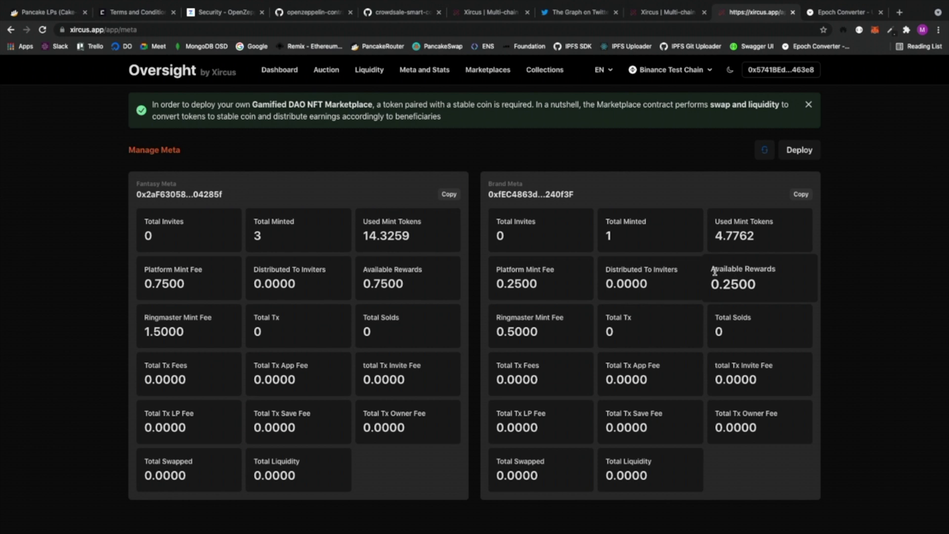
double_click(770, 269)
click(773, 271)
double_click(717, 284)
click(771, 289)
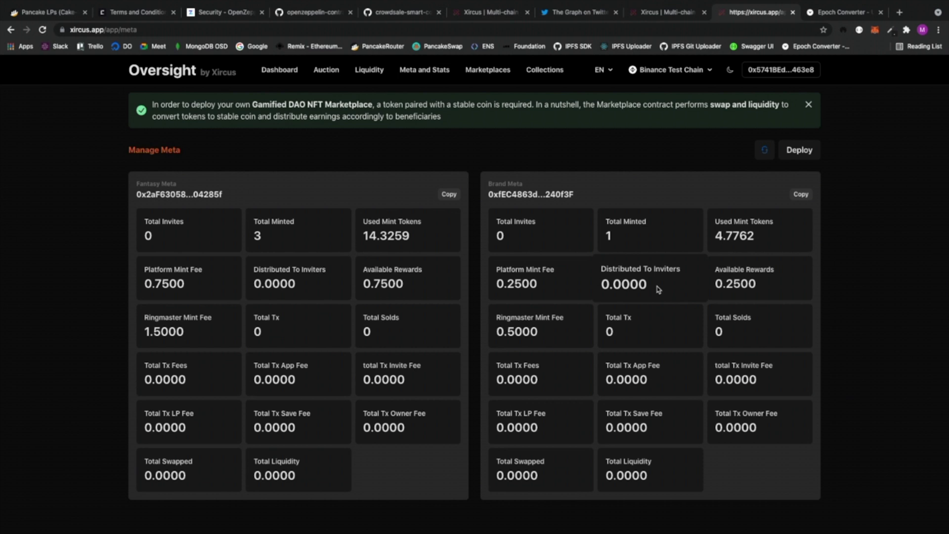
click(763, 151)
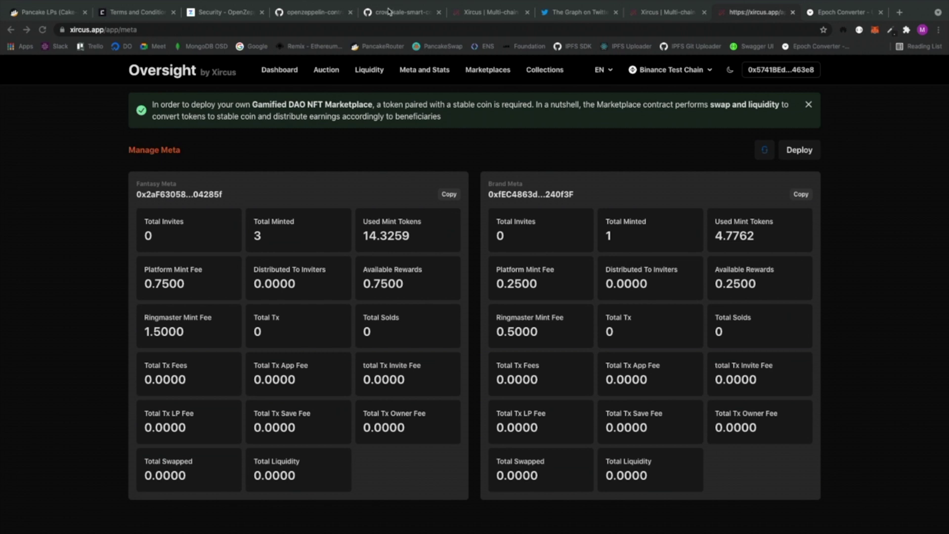
Switch back to the xircus.app landing tab with its multi-chain NFT marketplace pitch
click(646, 12)
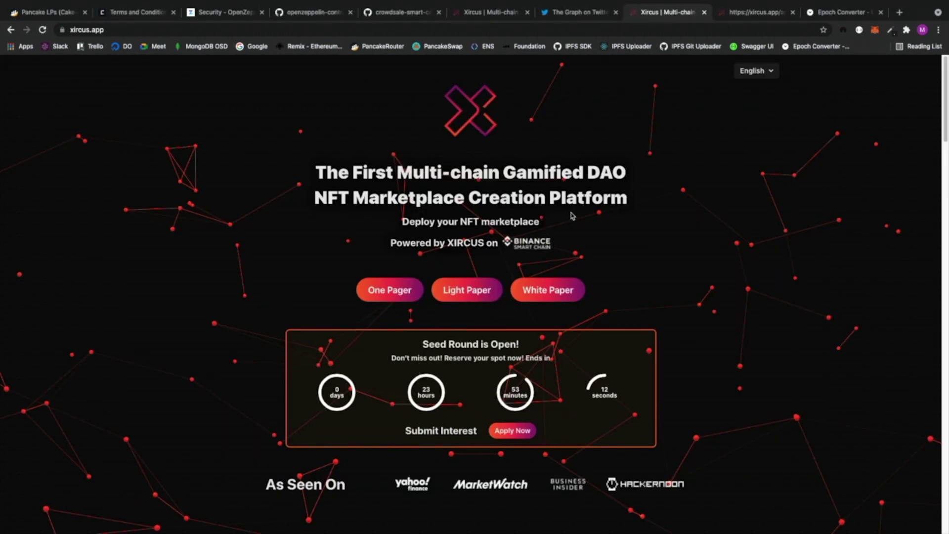